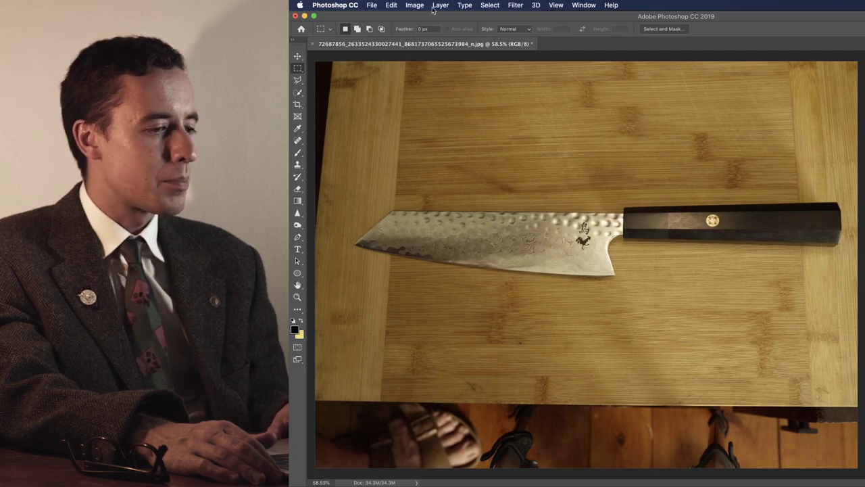
# - Apply Image > Auto Contrast to the knife photo, then dismiss the reopened Image menu
pyautogui.click(415, 6)
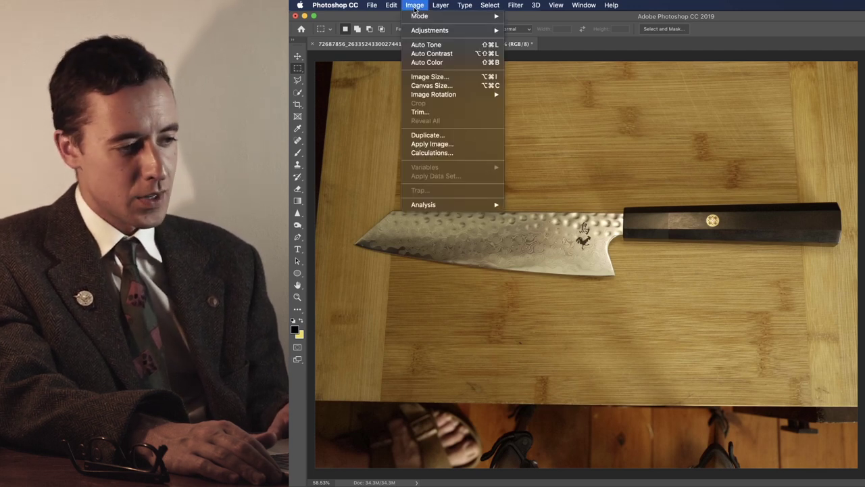
pyautogui.click(423, 54)
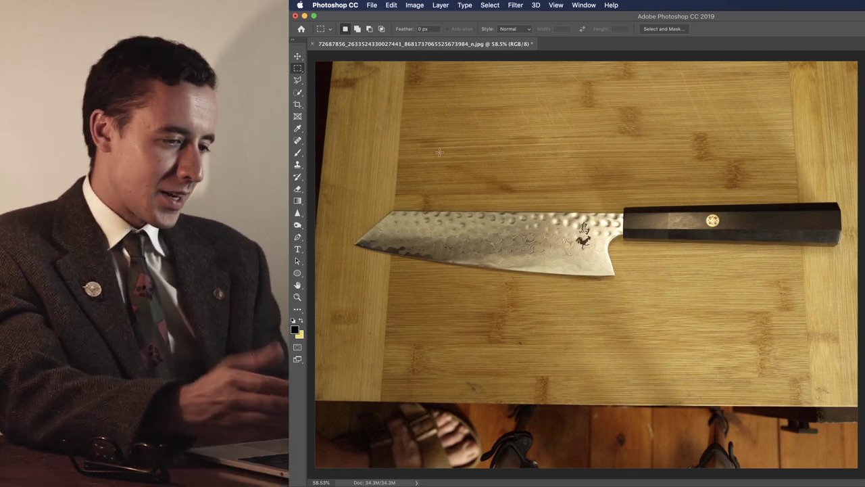
pyautogui.click(412, 5)
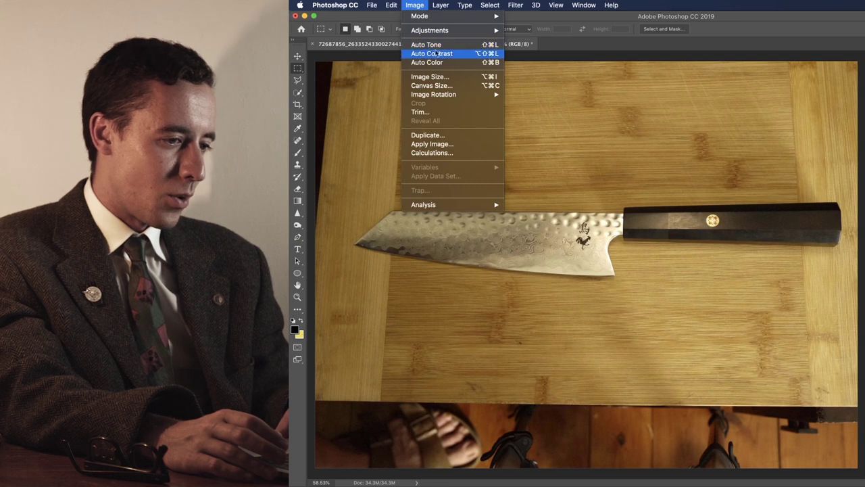
pyautogui.click(430, 18)
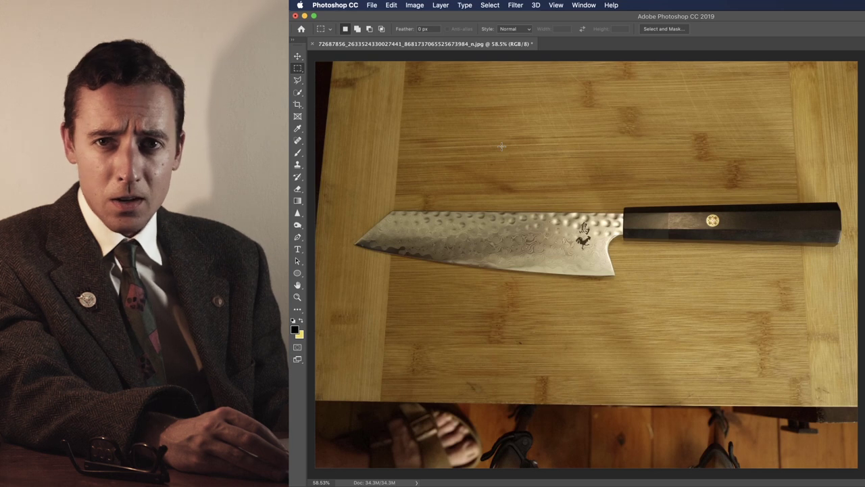
# - Reapply Auto Contrast, then try Auto Color on the photo and undo it
pyautogui.click(414, 5)
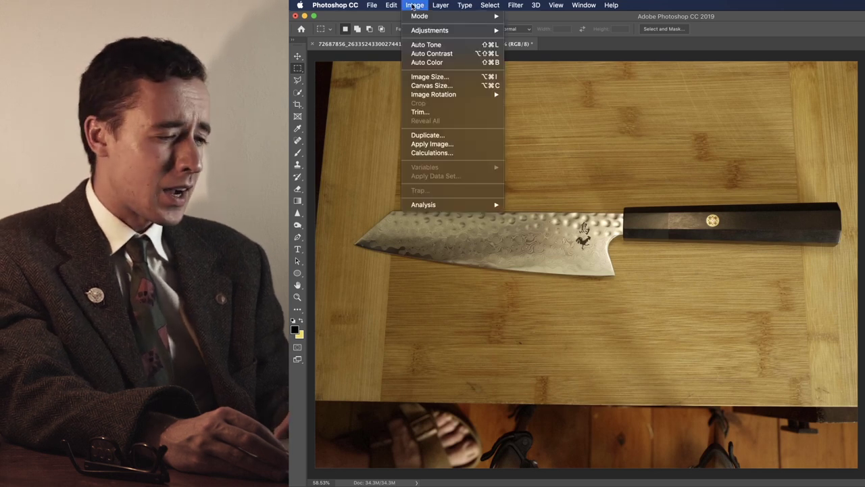
pyautogui.click(425, 54)
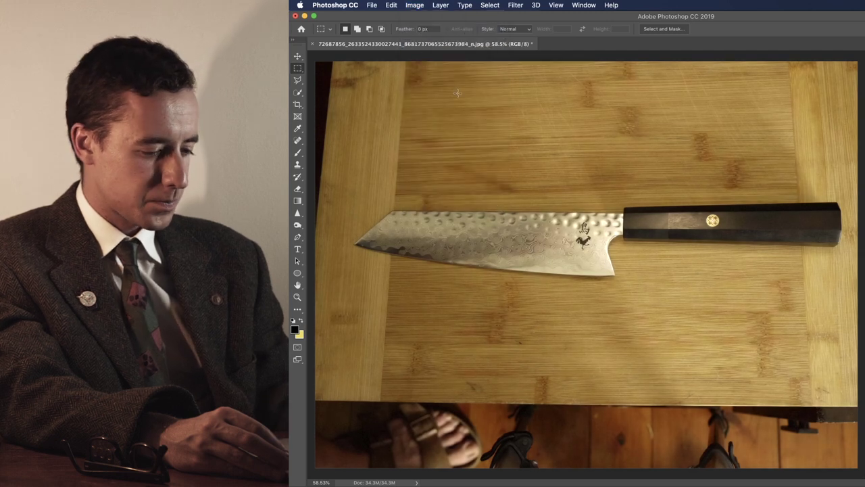
pyautogui.click(416, 7)
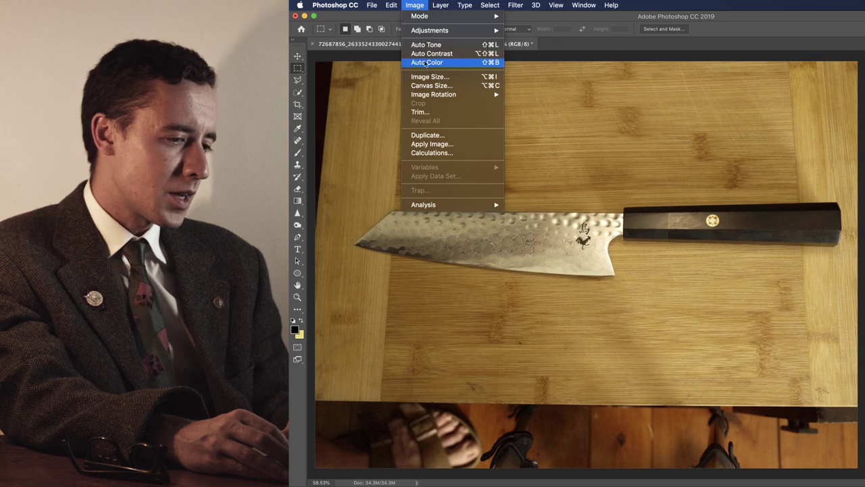
pyautogui.click(432, 64)
pyautogui.click(437, 65)
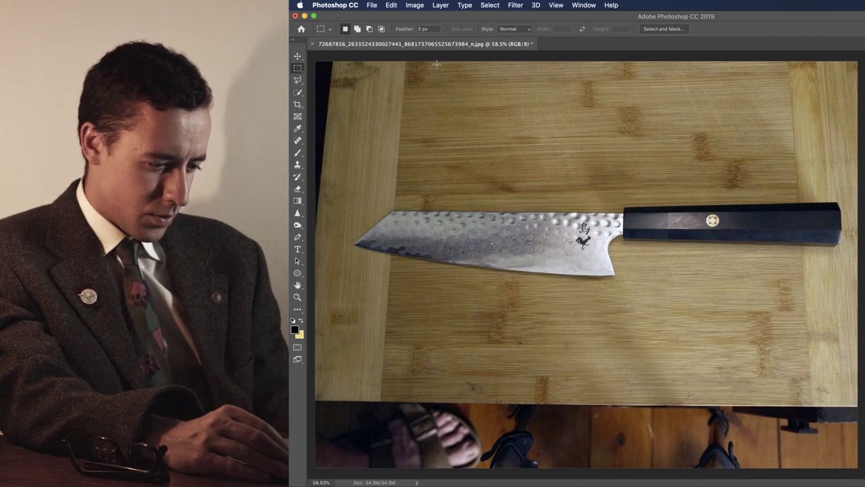
pyautogui.press('super+z')
# - Compare Auto Color once more, undo it, and apply Auto Tone instead
pyautogui.click(414, 5)
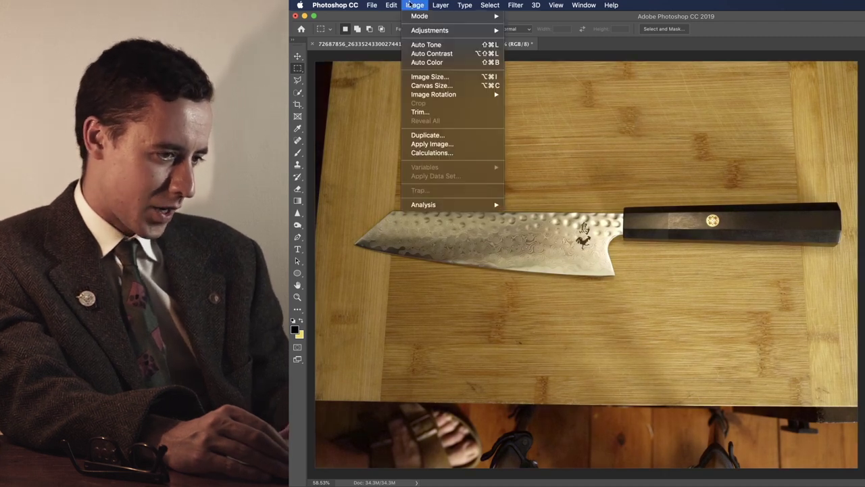
pyautogui.click(427, 62)
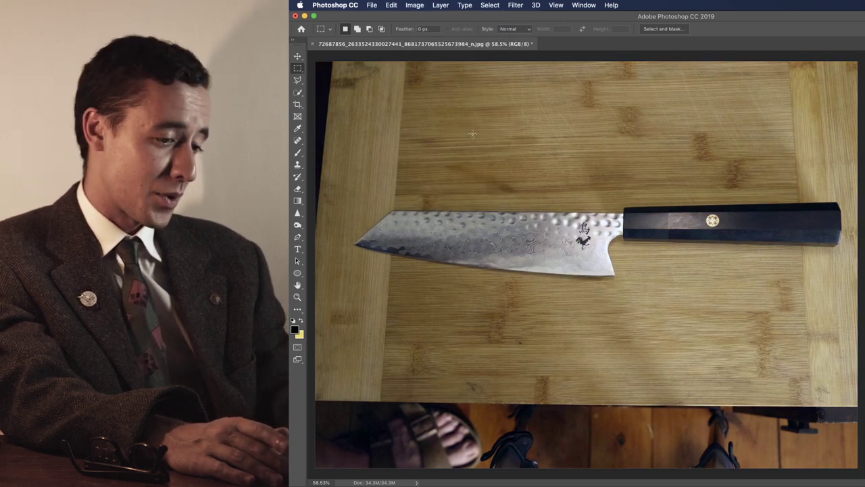
pyautogui.press('super+z')
pyautogui.click(408, 5)
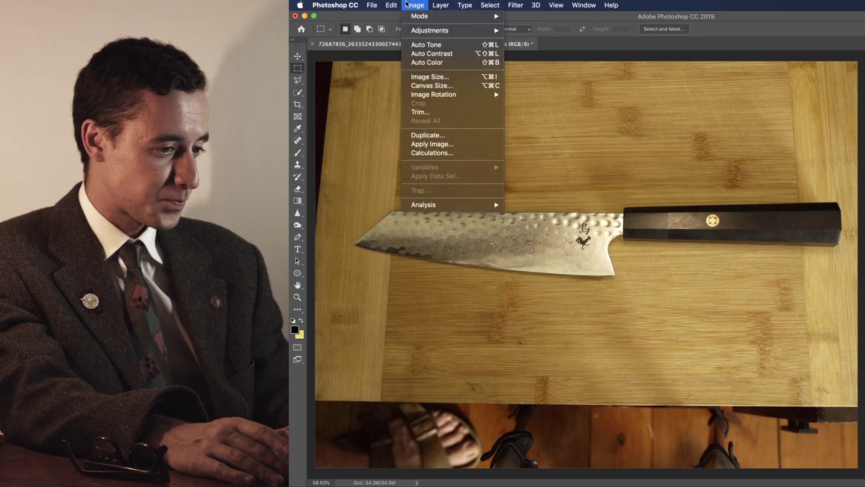
pyautogui.click(430, 49)
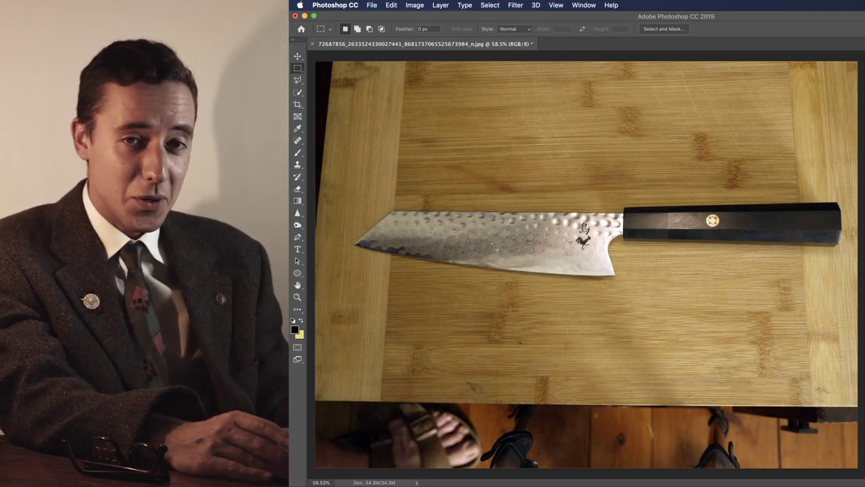
pyautogui.click(419, 5)
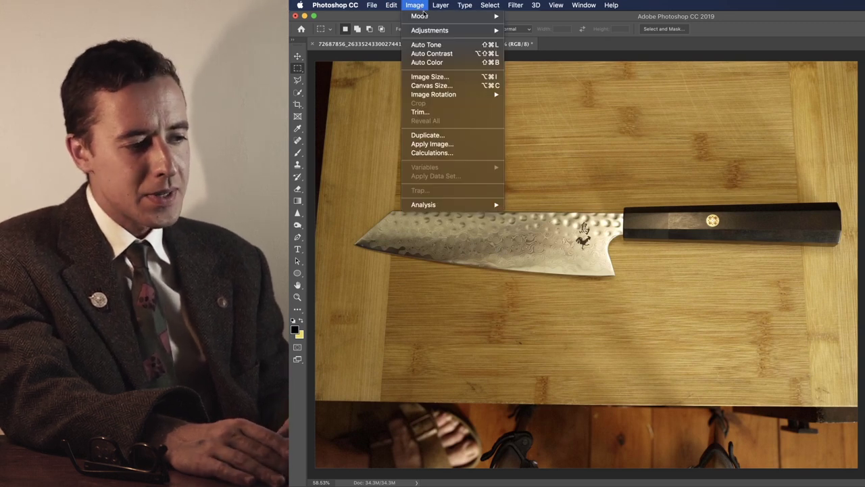
# - Show the Image > Adjustments submenu with Curves highlighted
pyautogui.moveTo(431, 35)
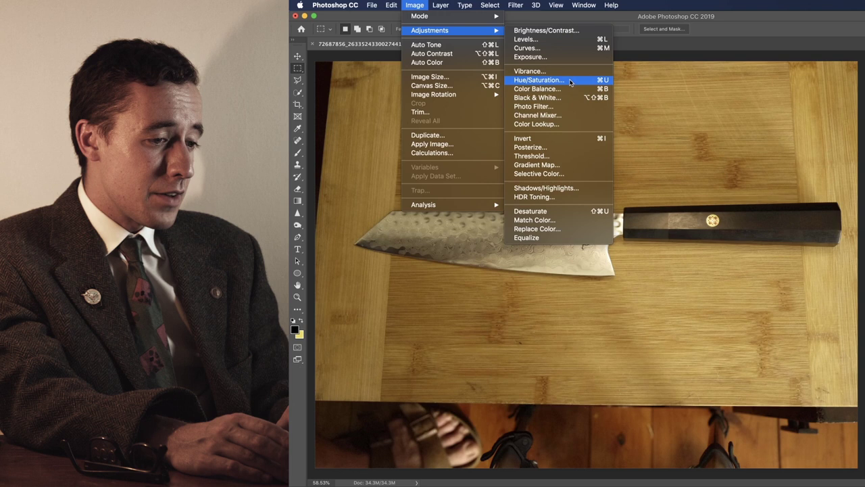
# - Open the Curves dialog and move it off the knife photo
pyautogui.click(531, 49)
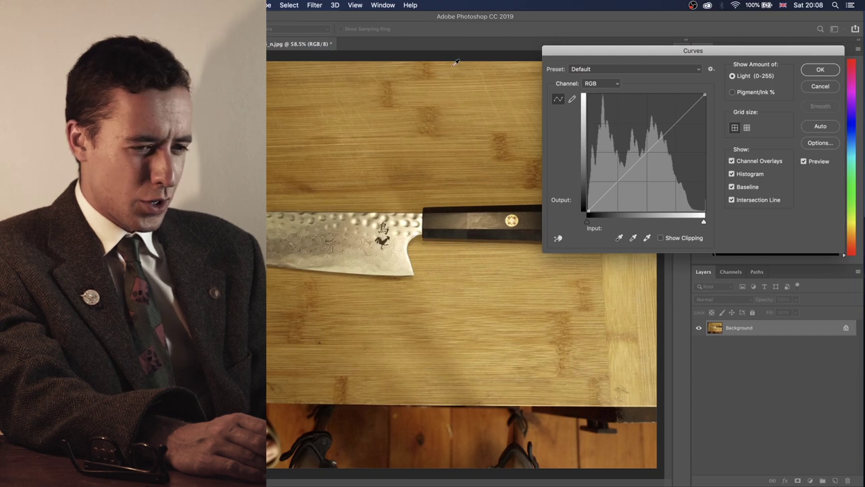
pyautogui.moveTo(596, 58); pyautogui.dragTo(557, 165)
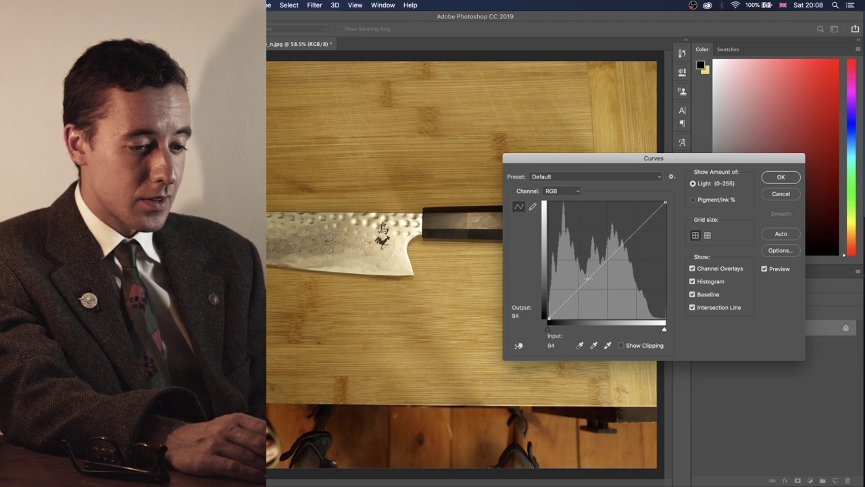
pyautogui.moveTo(596, 160); pyautogui.dragTo(653, 21)
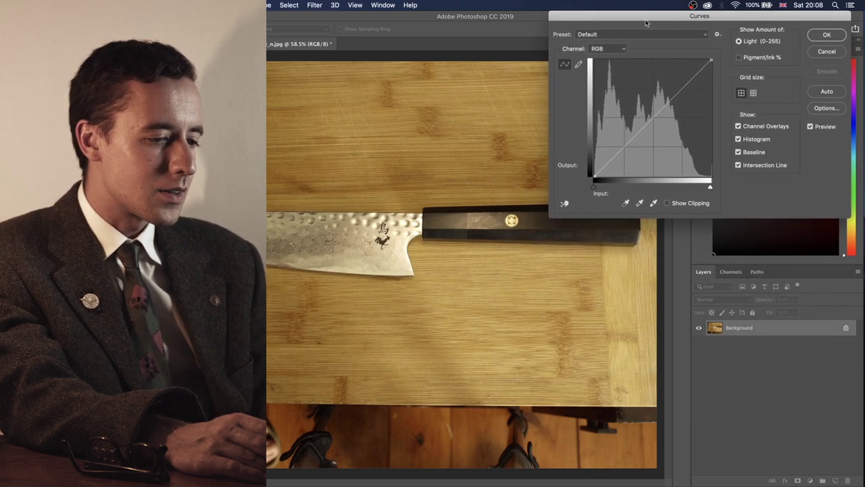
# - Add a highlight point and a lowered shadow point to form a gentle RGB S-curve
pyautogui.click(662, 113)
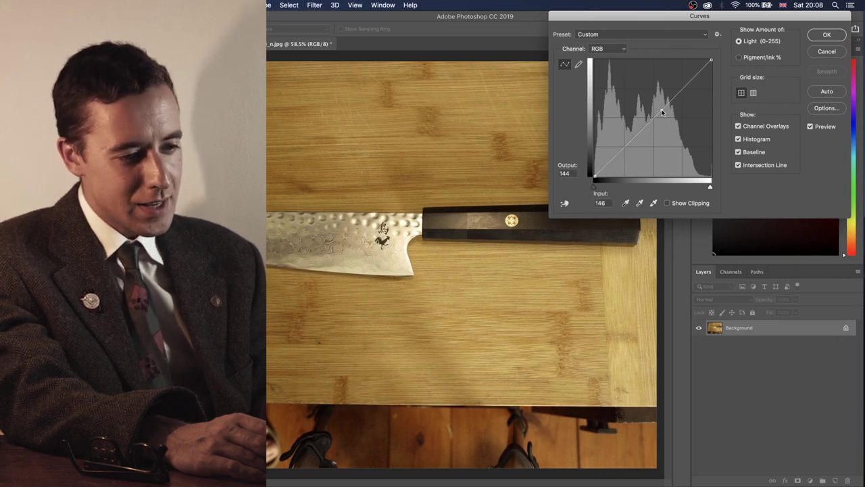
pyautogui.moveTo(661, 112); pyautogui.dragTo(654, 106)
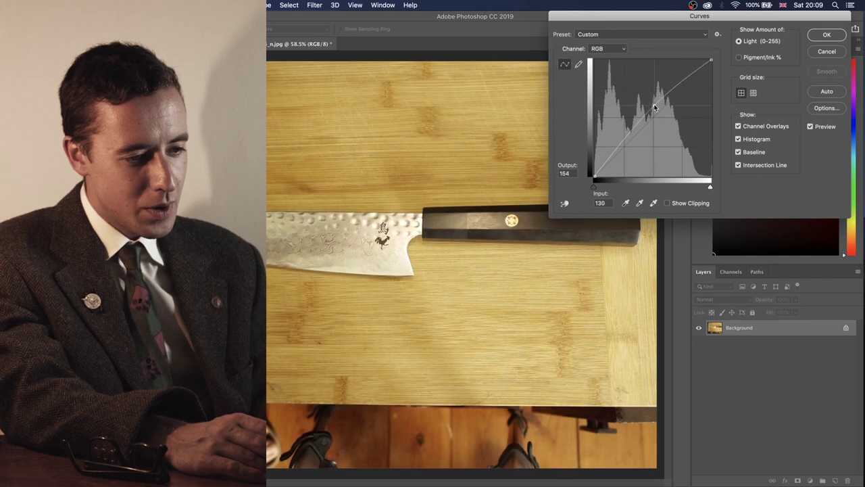
pyautogui.moveTo(654, 107); pyautogui.dragTo(663, 116)
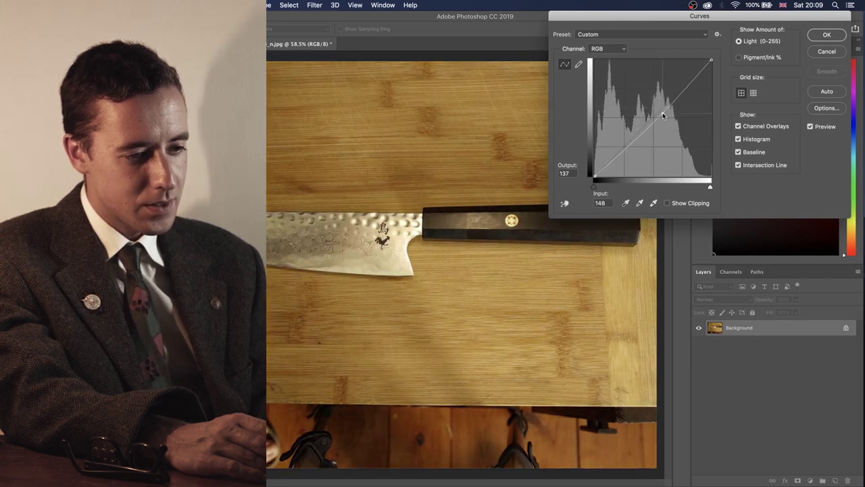
pyautogui.click(620, 145)
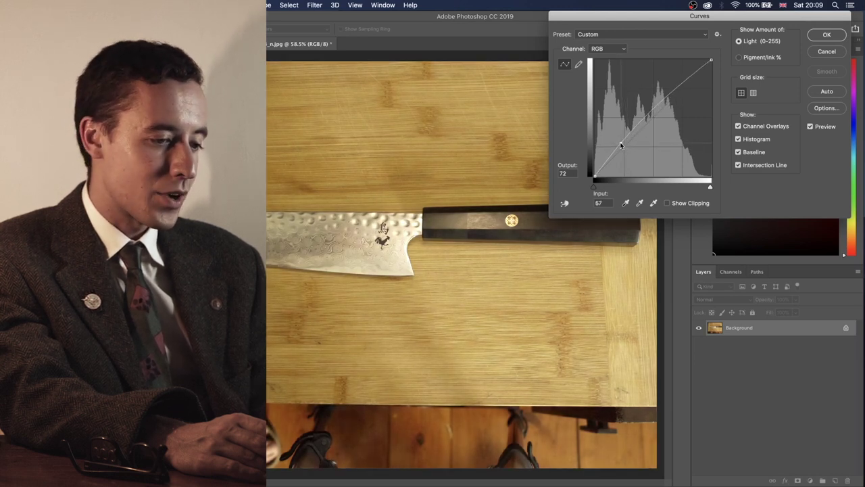
pyautogui.moveTo(620, 145); pyautogui.dragTo(628, 149)
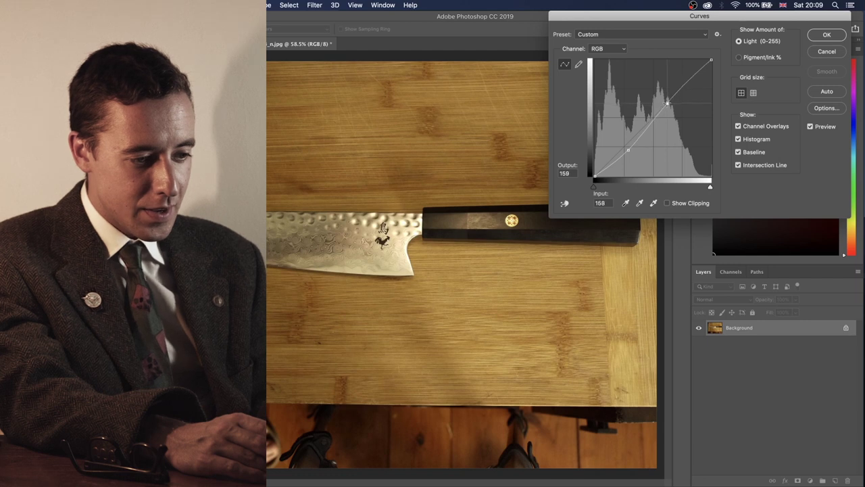
pyautogui.moveTo(664, 101); pyautogui.dragTo(675, 107)
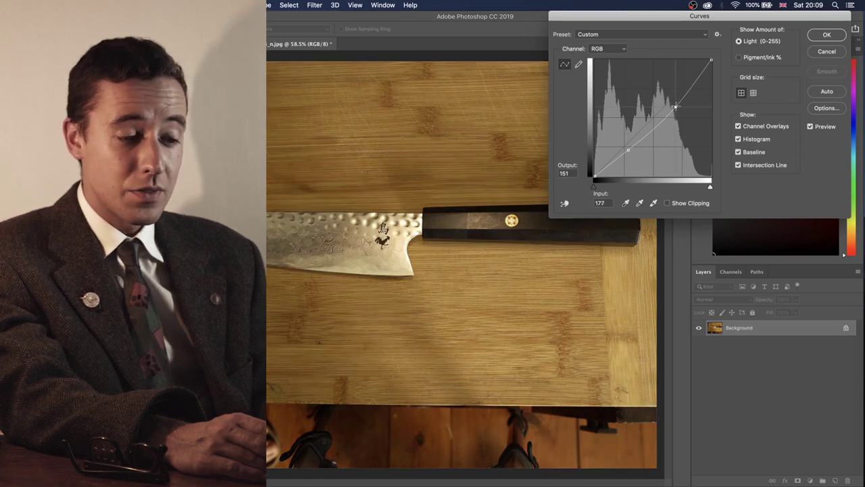
pyautogui.moveTo(674, 107)
pyautogui.mouseDown()
pyautogui.moveTo(671, 100)
pyautogui.moveTo(677, 104)
pyautogui.mouseUp()
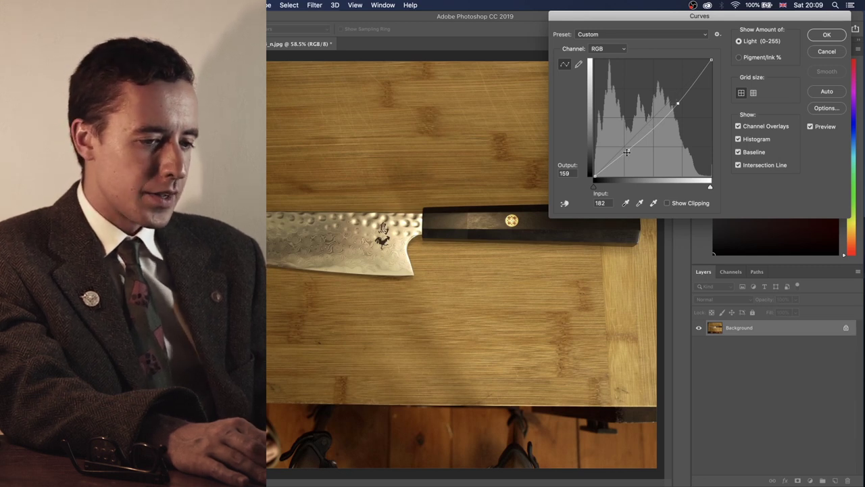
pyautogui.moveTo(677, 102); pyautogui.dragTo(673, 101)
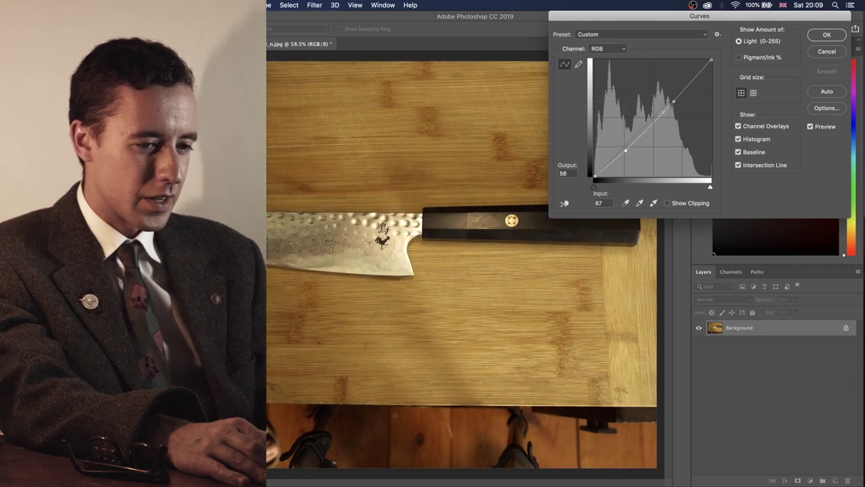
pyautogui.moveTo(673, 101); pyautogui.dragTo(673, 97)
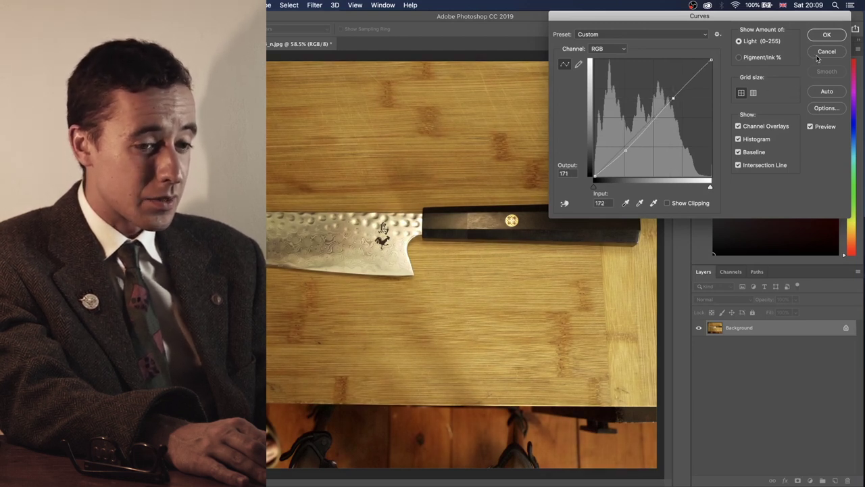
# - Commit the S-curve and draw a rectangular marquee around the bamboo board
pyautogui.click(825, 35)
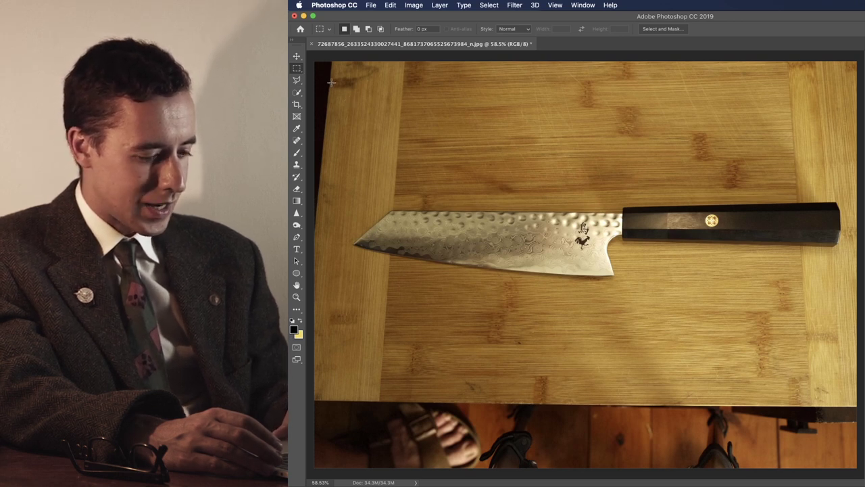
pyautogui.moveTo(331, 83); pyautogui.dragTo(856, 398)
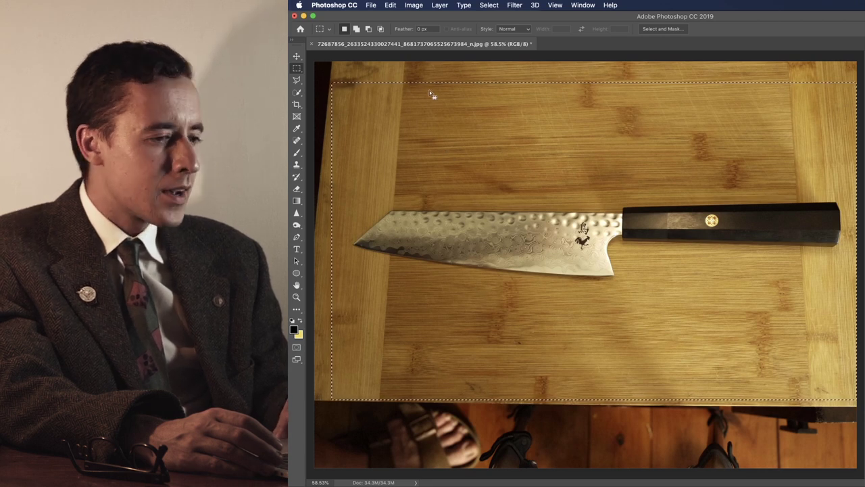
# - Crop the image to the board selection with Image > Crop, then deselect
pyautogui.click(419, 6)
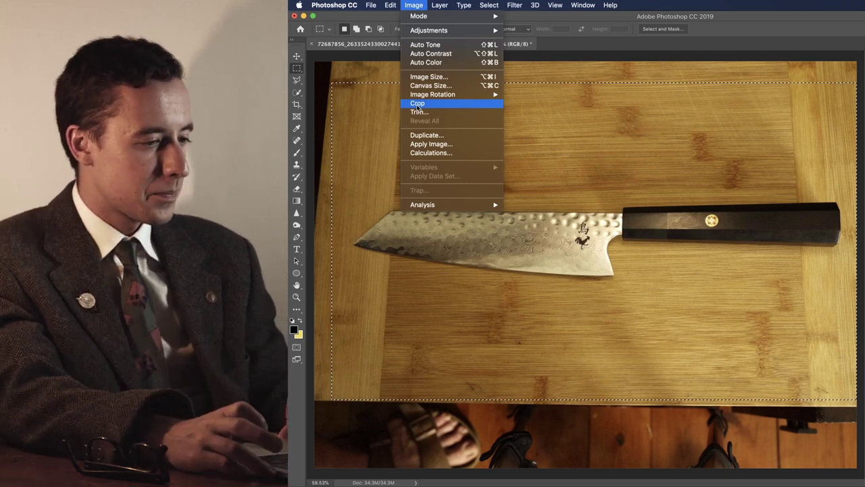
pyautogui.click(417, 103)
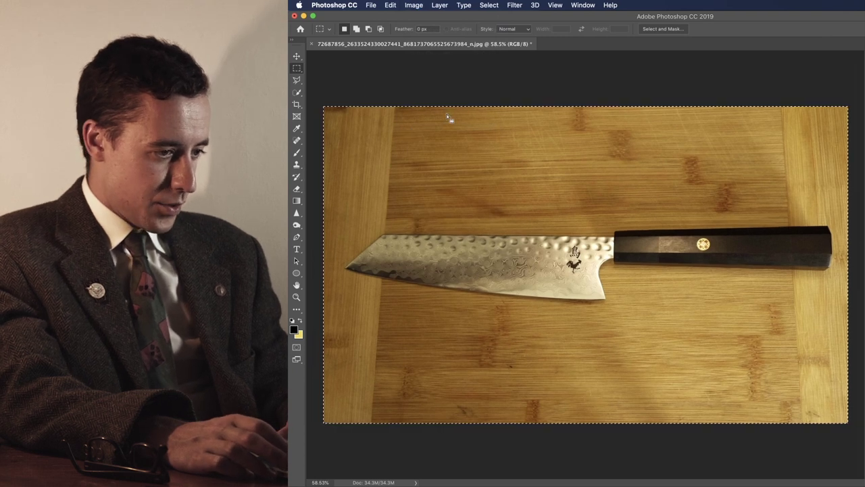
pyautogui.click(326, 78)
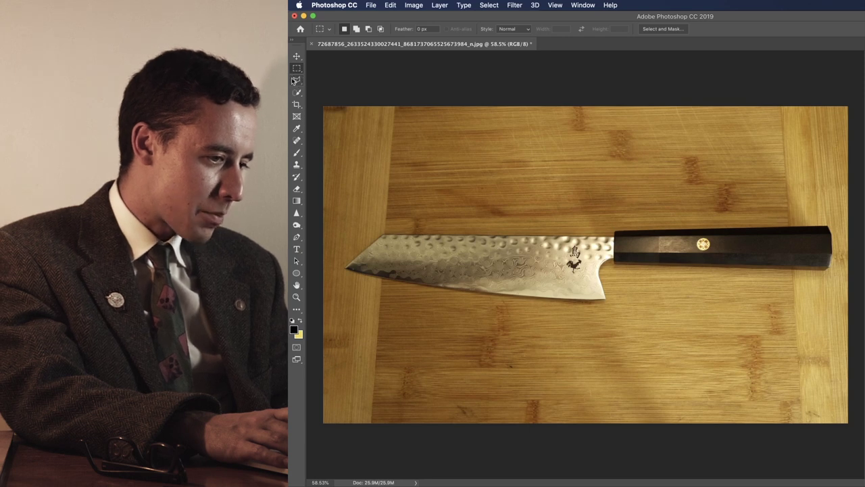
# - Switch to the Polygonal Lasso and zoom to 200% on the blade tip
pyautogui.click(297, 80)
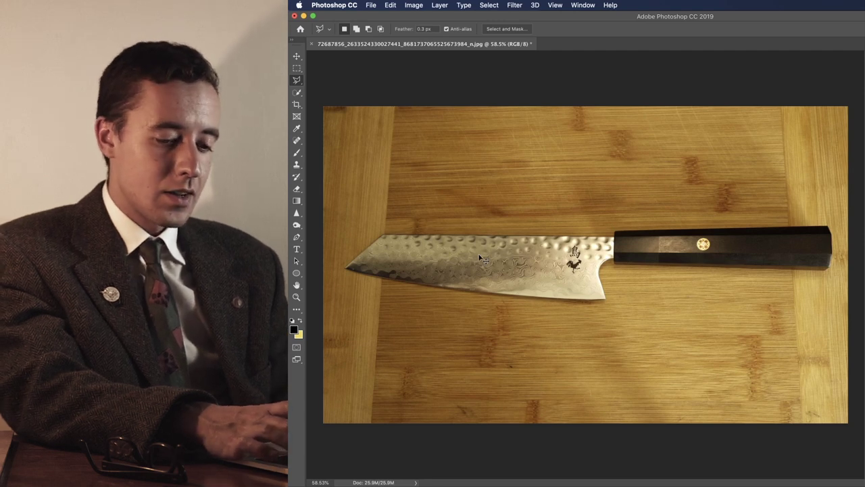
pyautogui.press('super+equal')
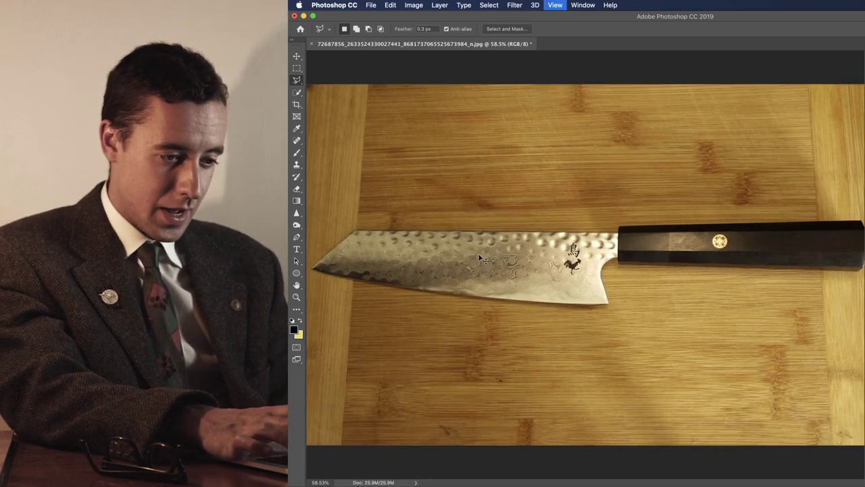
pyautogui.press('super+equal')
pyautogui.press('super+equal')
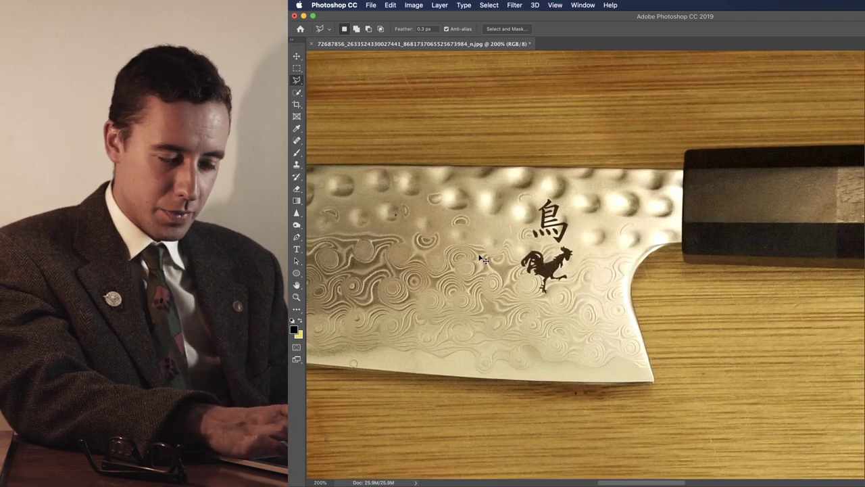
pyautogui.press('super+minus')
pyautogui.press('super+minus')
pyautogui.press('super+minus')
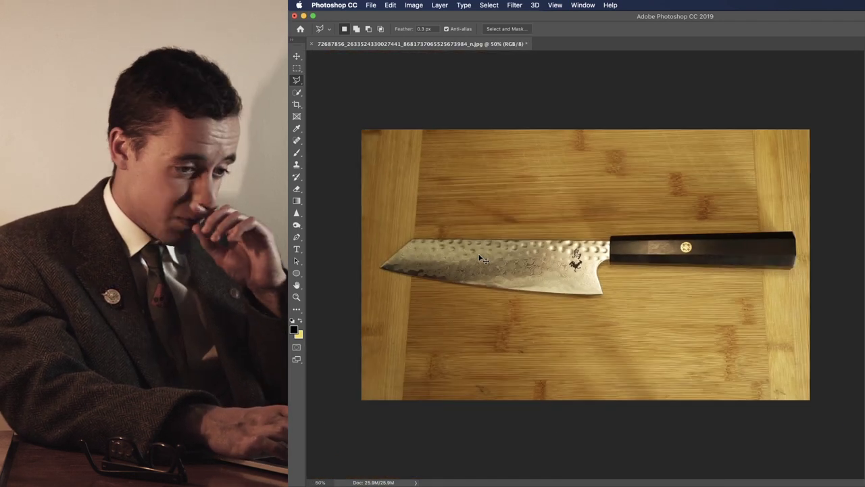
pyautogui.press('super+equal')
pyautogui.press('super+equal')
pyautogui.press('super+equal')
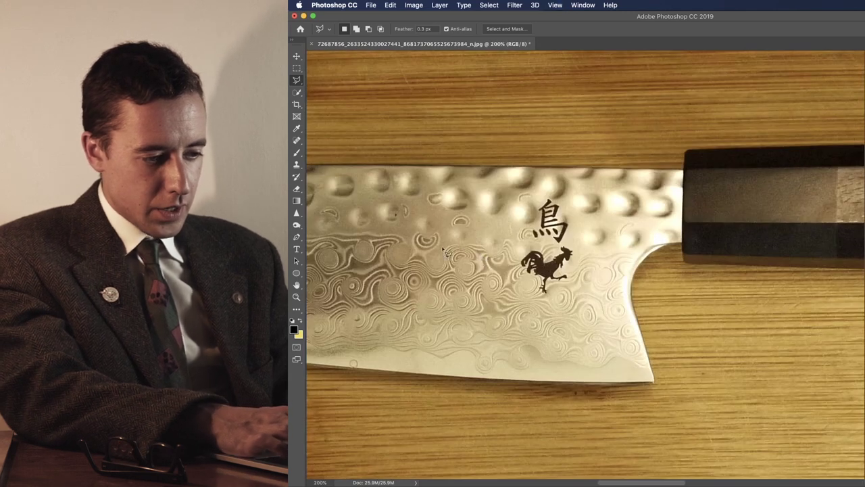
pyautogui.moveTo(434, 247); pyautogui.dragTo(708, 250)
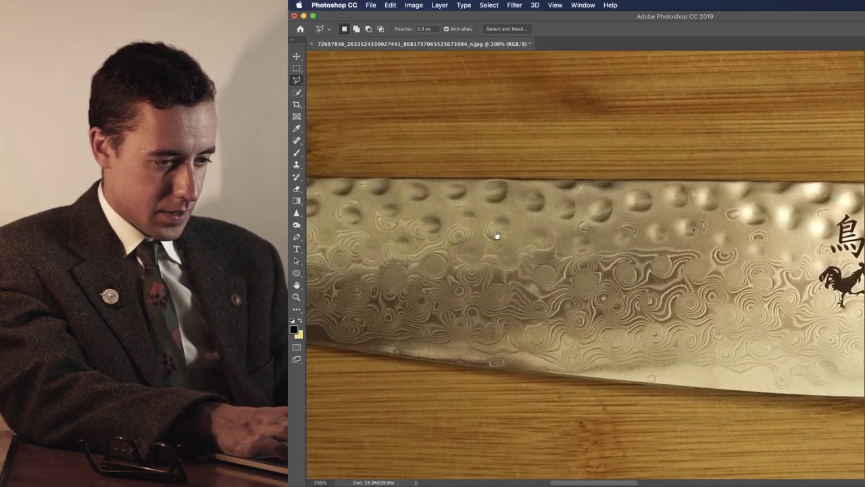
pyautogui.moveTo(499, 236); pyautogui.dragTo(800, 253)
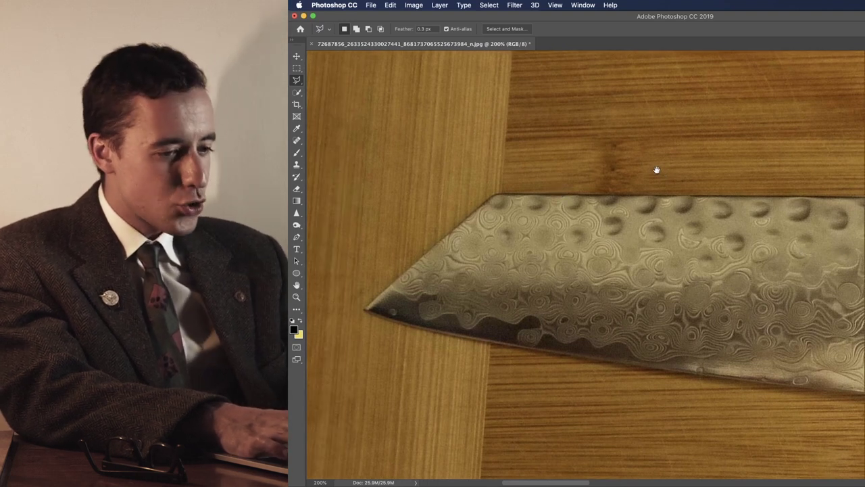
pyautogui.moveTo(656, 169)
pyautogui.mouseDown()
pyautogui.moveTo(440, 117)
pyautogui.moveTo(724, 141)
pyautogui.moveTo(689, 168)
pyautogui.moveTo(655, 158)
pyautogui.mouseUp()
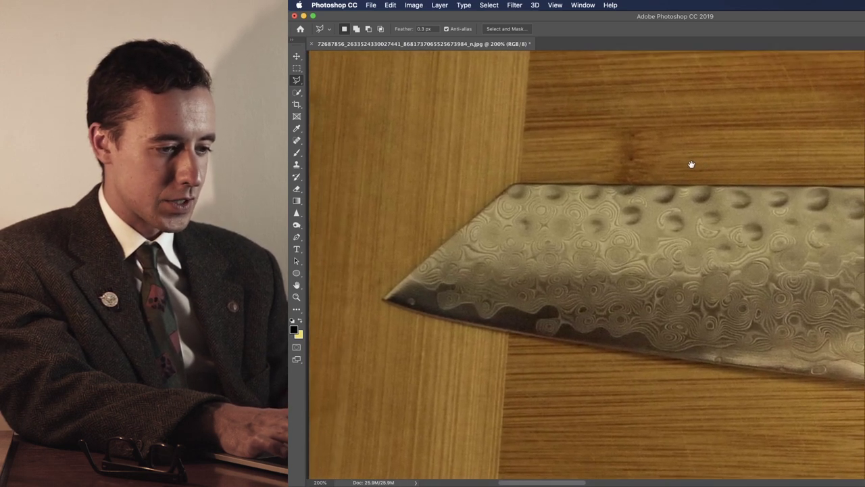
pyautogui.moveTo(691, 164); pyautogui.dragTo(698, 163)
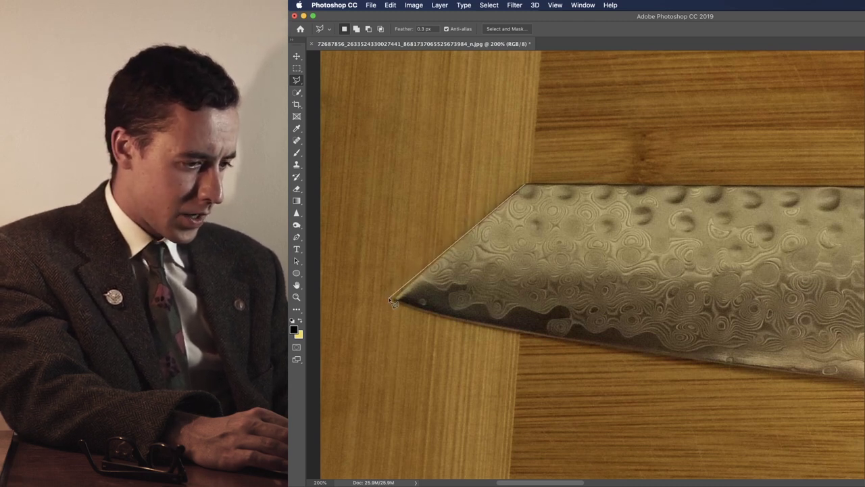
# - Place the first lasso points at the blade tip and along the lower cutting edge
pyautogui.click(394, 301)
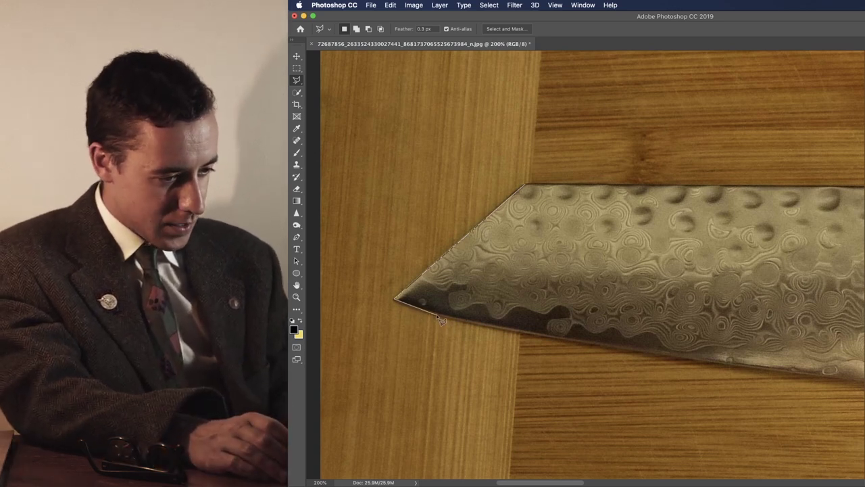
pyautogui.click(435, 315)
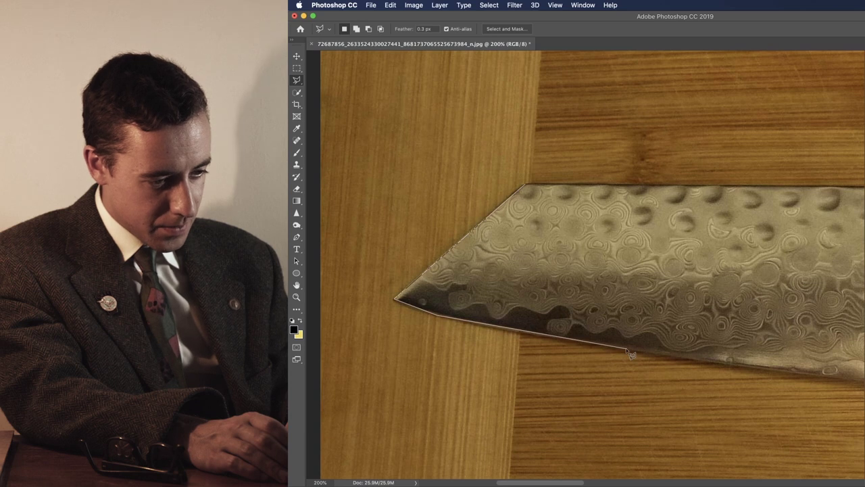
# - Outline the handle end and top edge, closing the lasso back at the blade tip
pyautogui.hscroll(5, 629, 353)
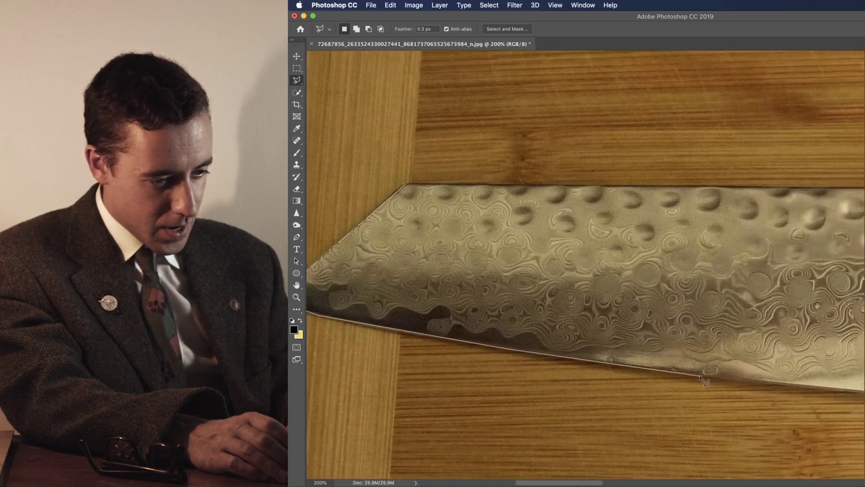
pyautogui.hscroll(4, 700, 376)
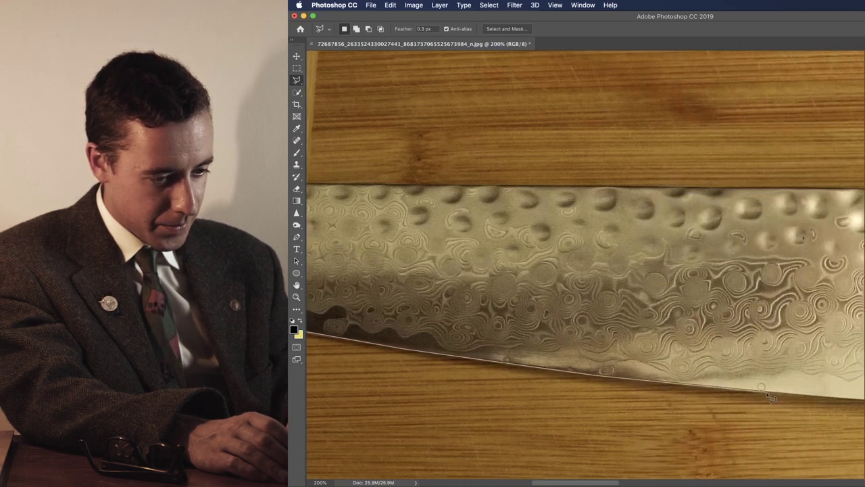
pyautogui.hscroll(7, 775, 397)
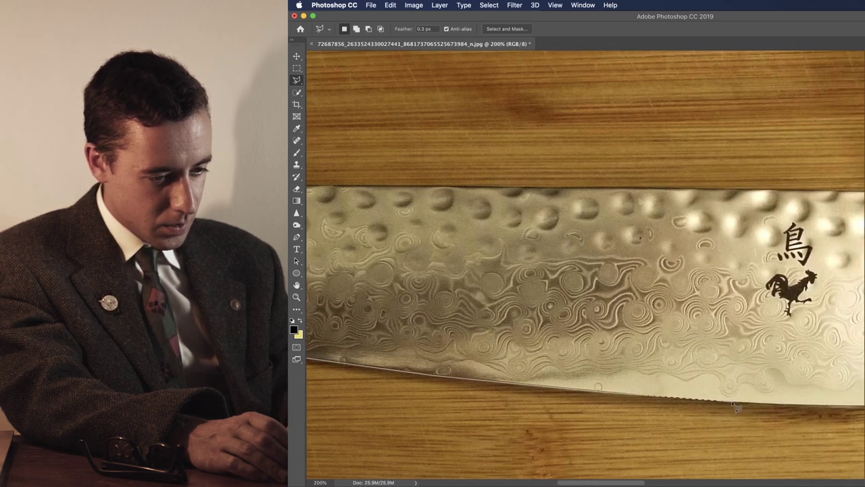
pyautogui.hscroll(5, 737, 407)
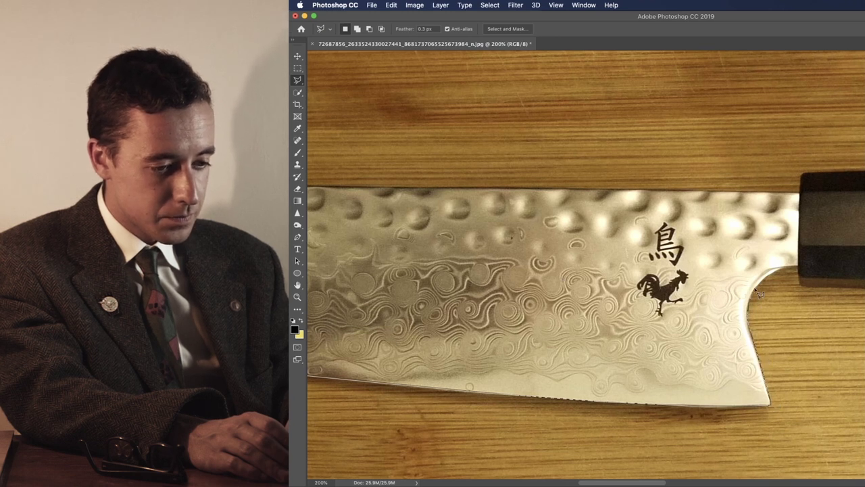
pyautogui.hscroll(10, 804, 279)
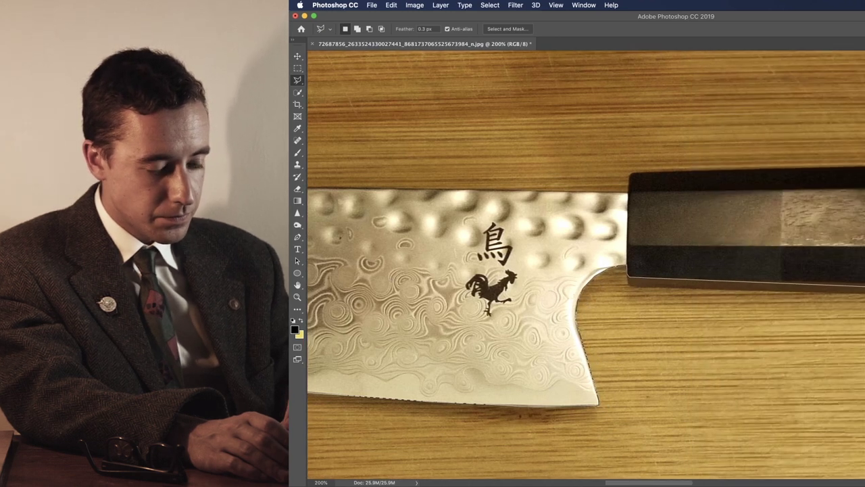
pyautogui.hscroll(5, 743, 297)
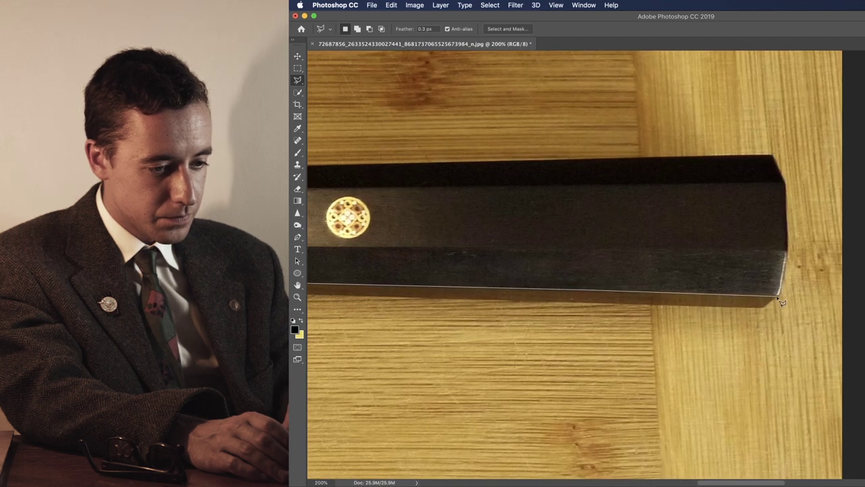
pyautogui.click(788, 253)
pyautogui.click(776, 156)
pyautogui.click(444, 161)
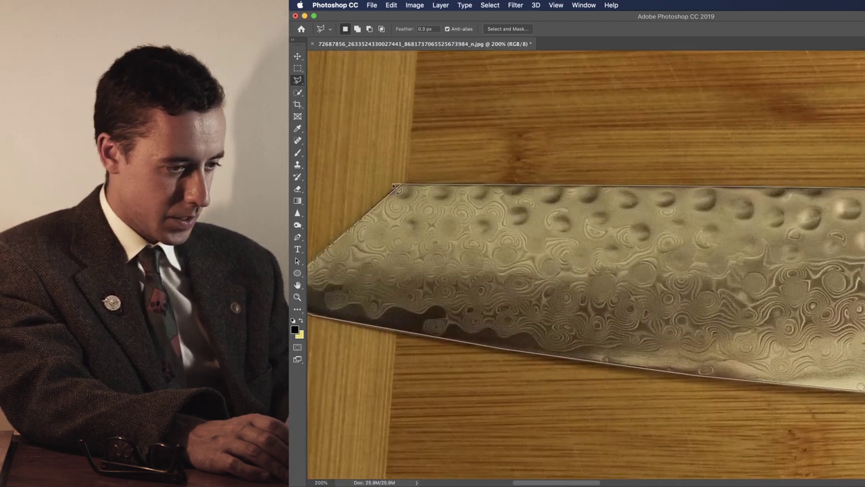
pyautogui.doubleClick(402, 188)
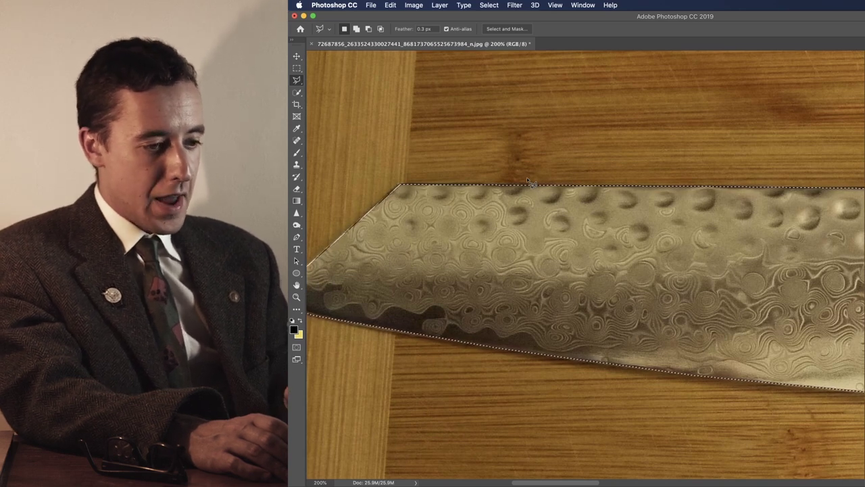
pyautogui.press('super+minus')
pyautogui.press('super+minus')
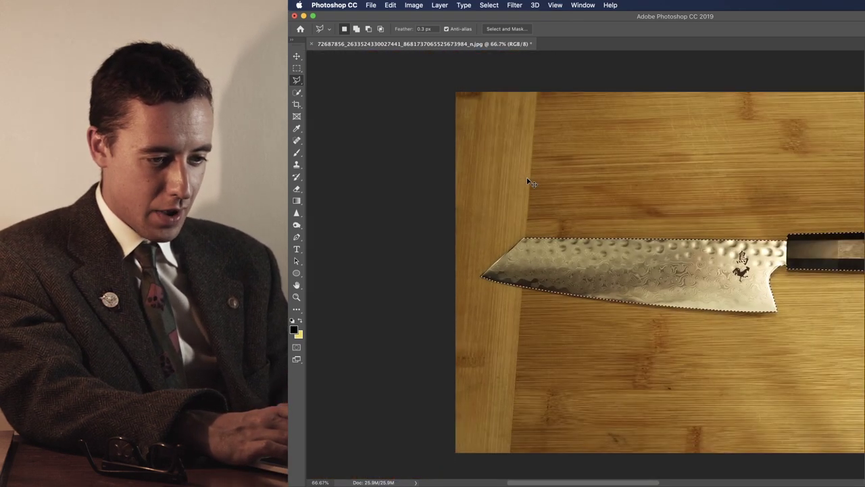
pyautogui.press('super+d')
pyautogui.hscroll(5, 606, 202)
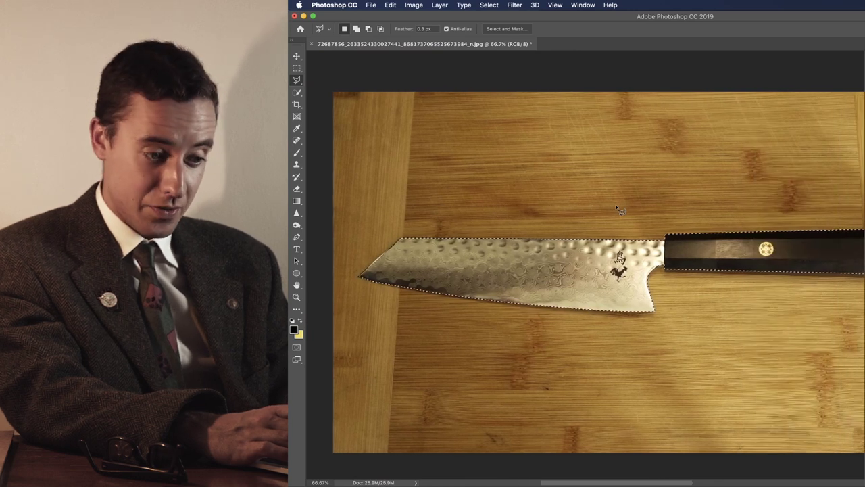
pyautogui.hscroll(2, 619, 210)
pyautogui.press('shift+super+d')
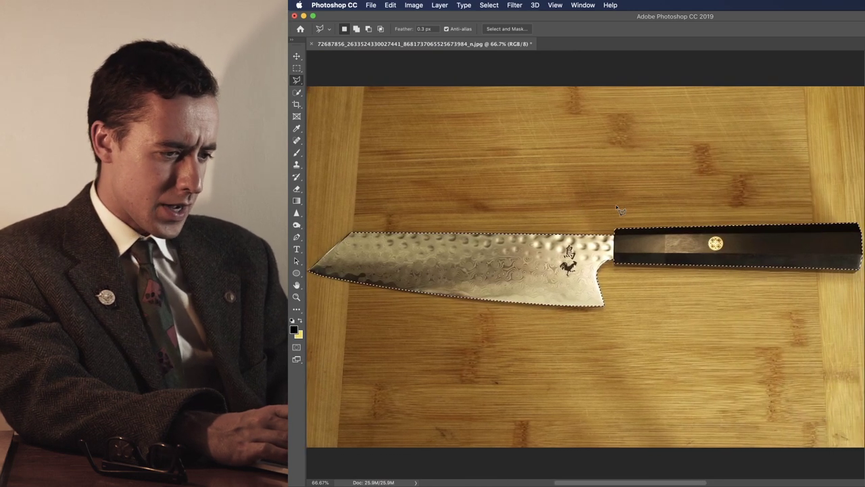
pyautogui.press('super+plus')
pyautogui.press('super+plus')
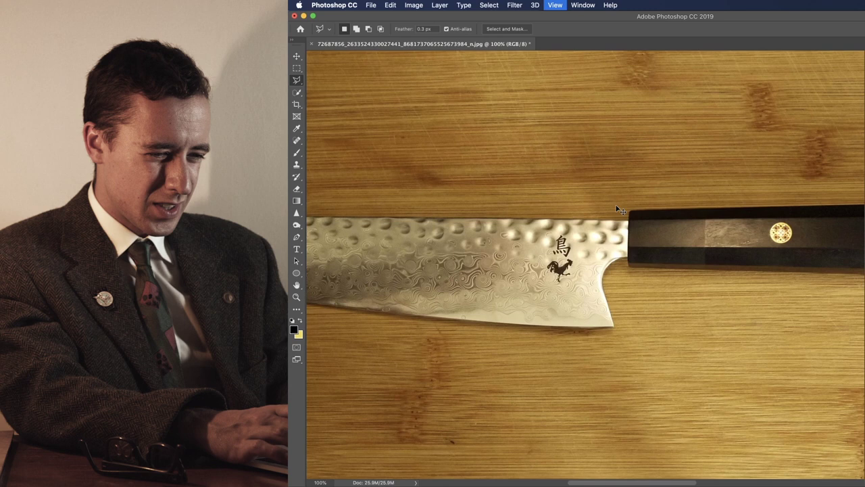
pyautogui.press('super+plus')
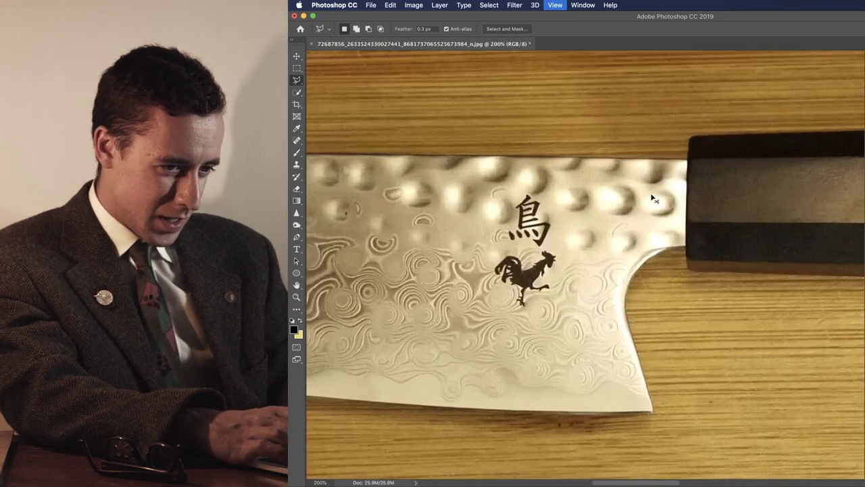
pyautogui.press('super+plus')
pyautogui.scroll(5, 706, 143)
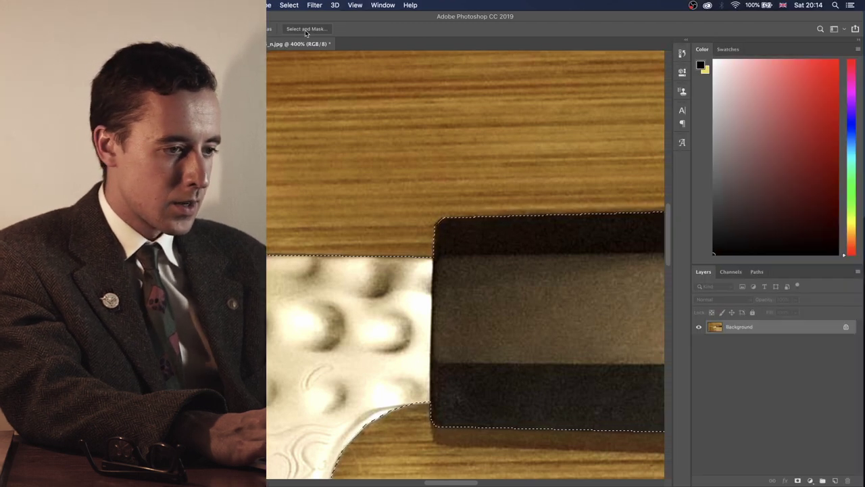
# - Smooth the knife selection to 42 in Select and Mask and commit it
pyautogui.click(306, 30)
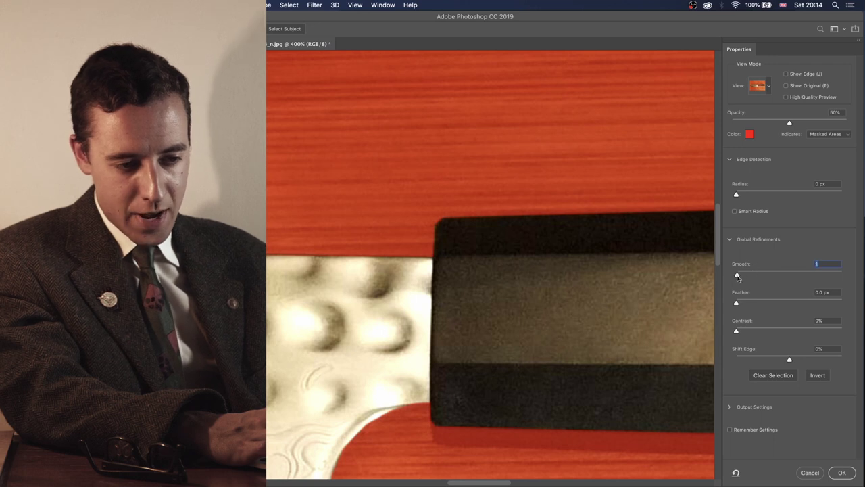
pyautogui.moveTo(750, 277); pyautogui.dragTo(752, 277)
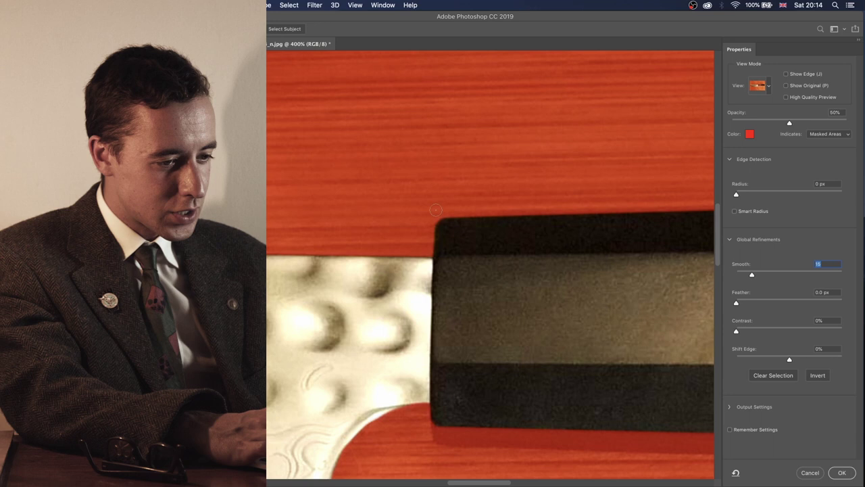
pyautogui.press('super+plus')
pyautogui.press('super+plus')
pyautogui.press('super+plus')
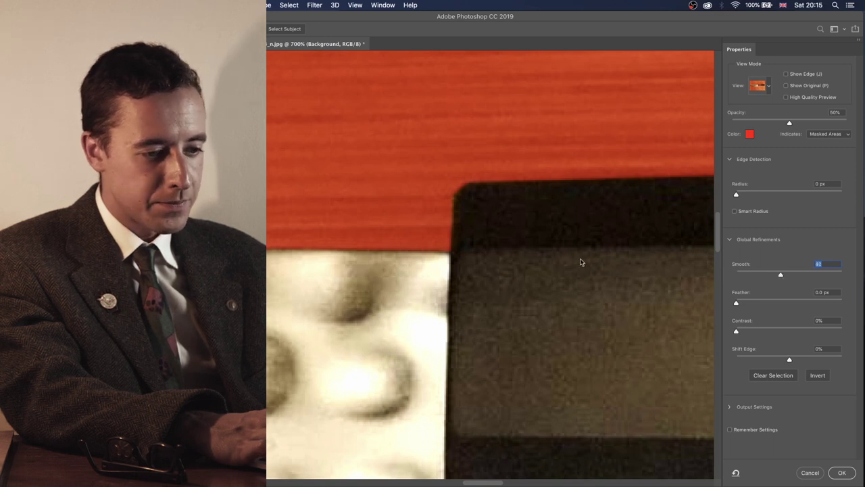
pyautogui.press('super+minus')
pyautogui.press('super+minus')
pyautogui.press('super+minus')
pyautogui.press('super+minus')
pyautogui.press('super+minus')
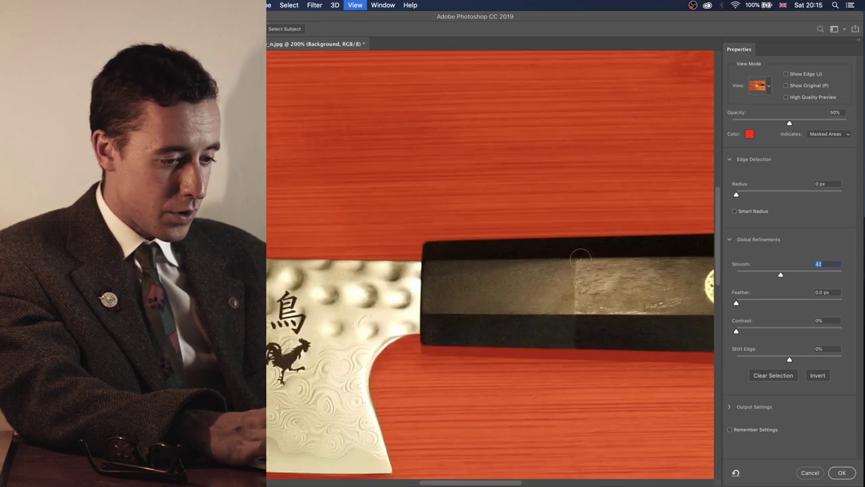
pyautogui.press('super+minus')
pyautogui.press('super+minus')
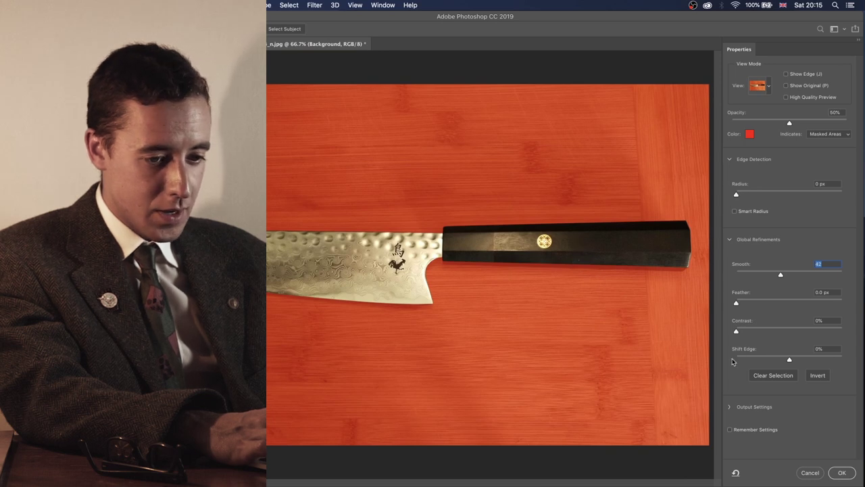
pyautogui.click(842, 472)
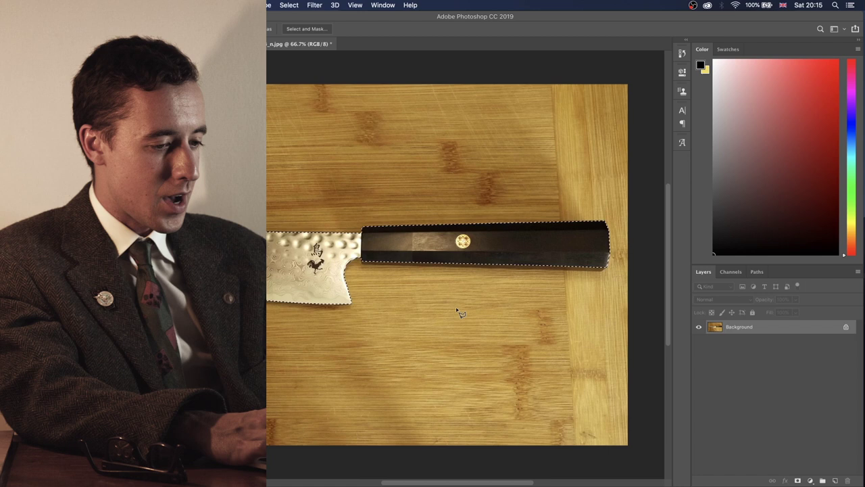
# - Zoom out to 50% and copy the selected knife onto a new Layer 1 with Cmd+J
pyautogui.hscroll(-2, 459, 311)
pyautogui.press('super+d')
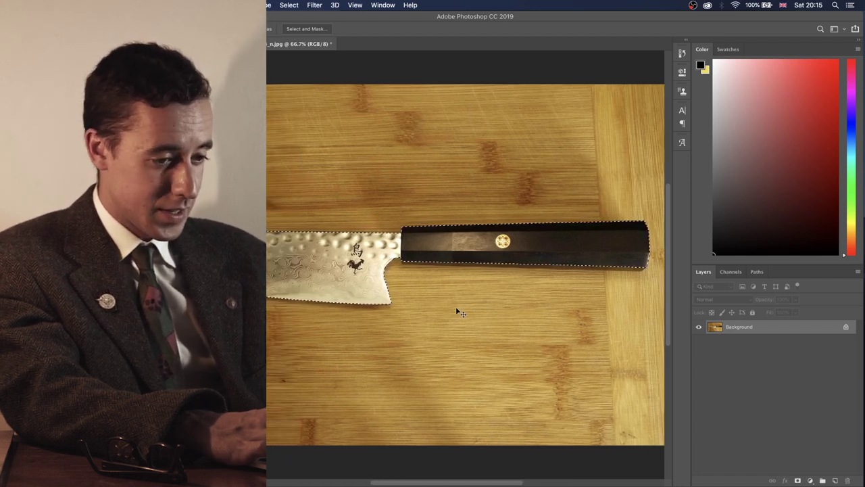
pyautogui.press('super+minus')
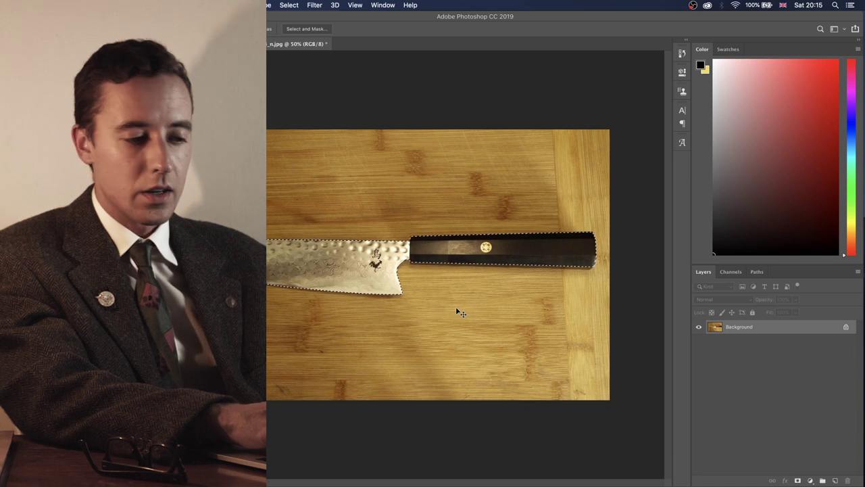
pyautogui.press('super+j')
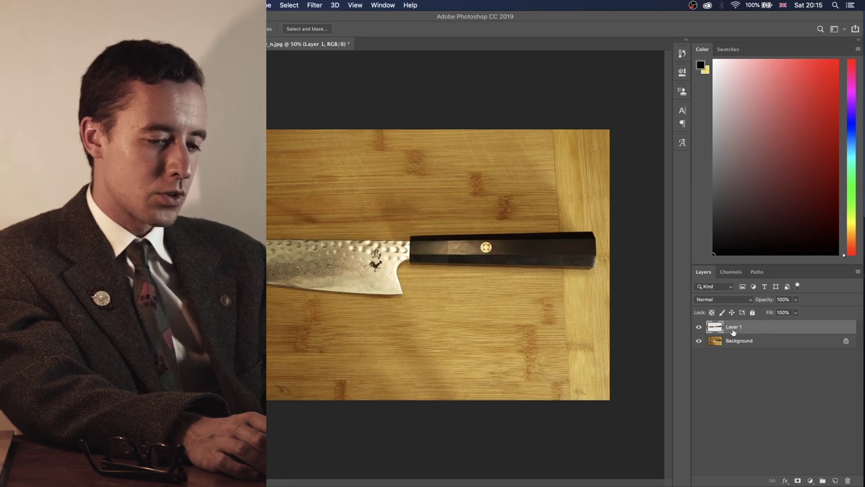
pyautogui.click(752, 345)
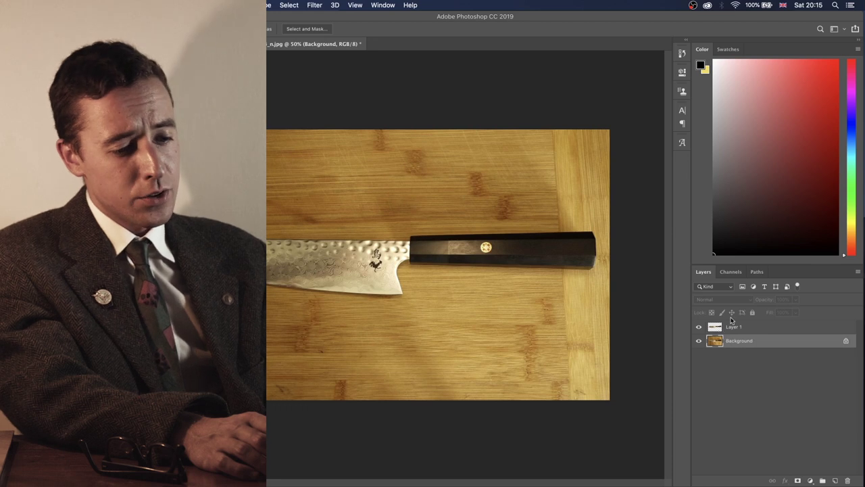
pyautogui.click(752, 328)
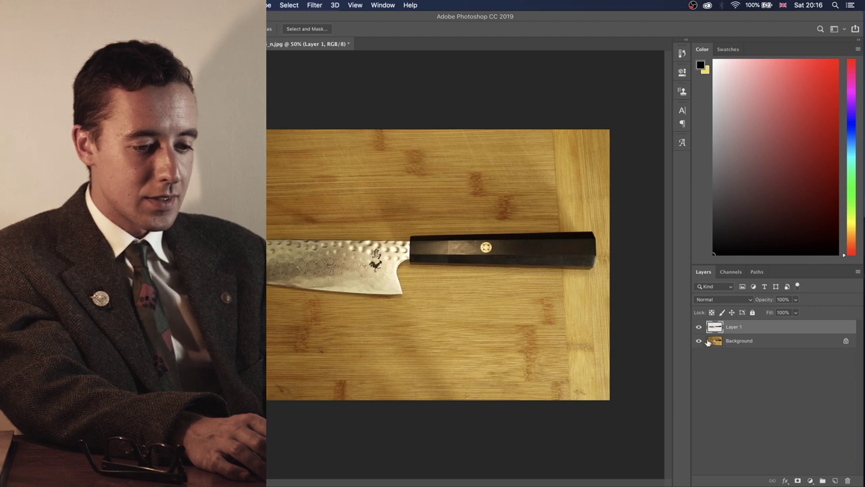
# - Turn off the Background layer's visibility and keep Layer 1 selected
pyautogui.click(700, 343)
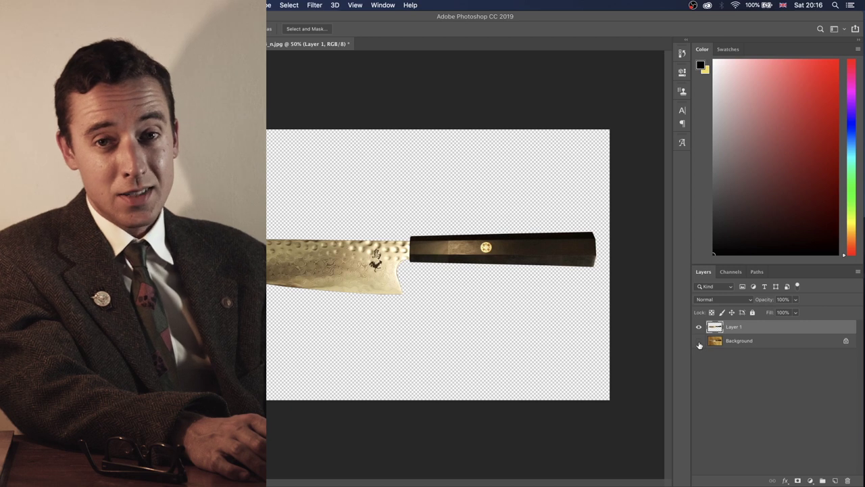
pyautogui.click(762, 344)
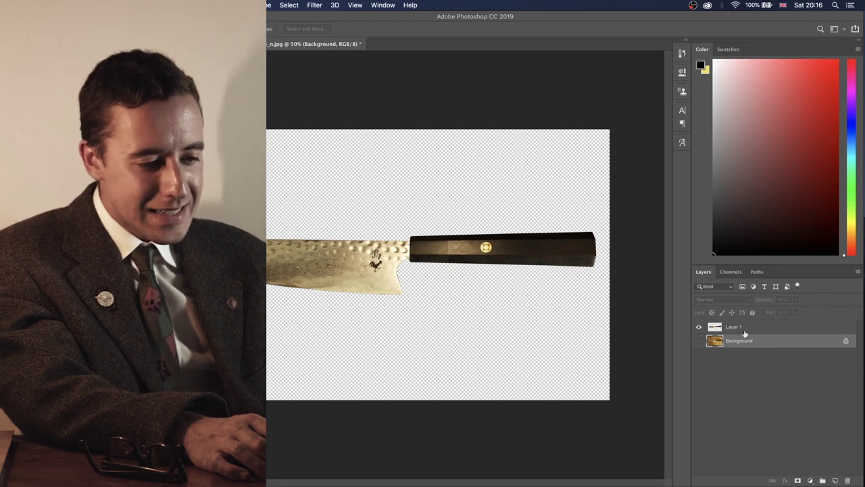
pyautogui.click(748, 330)
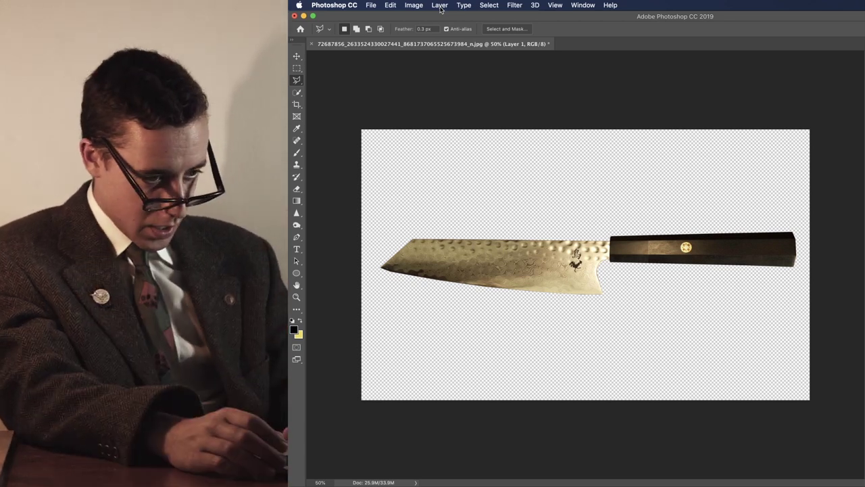
# - Create a blank layer named Layer 2 via Layer > New > Layer
pyautogui.click(440, 6)
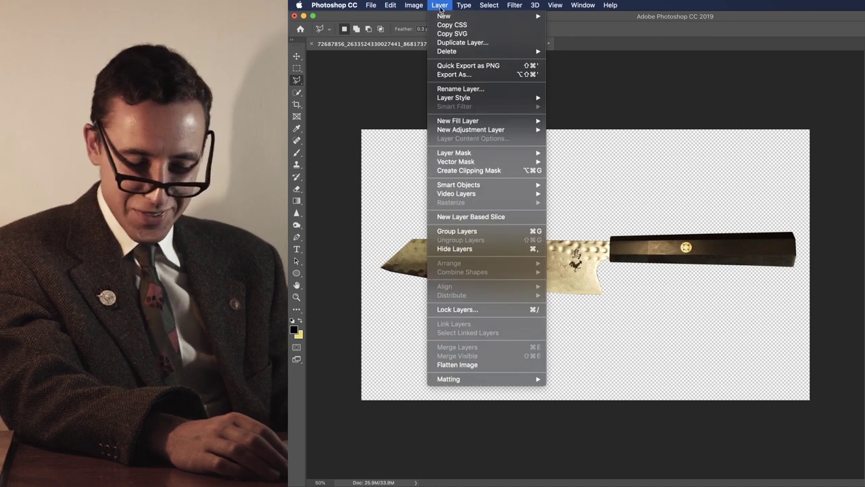
pyautogui.moveTo(444, 17)
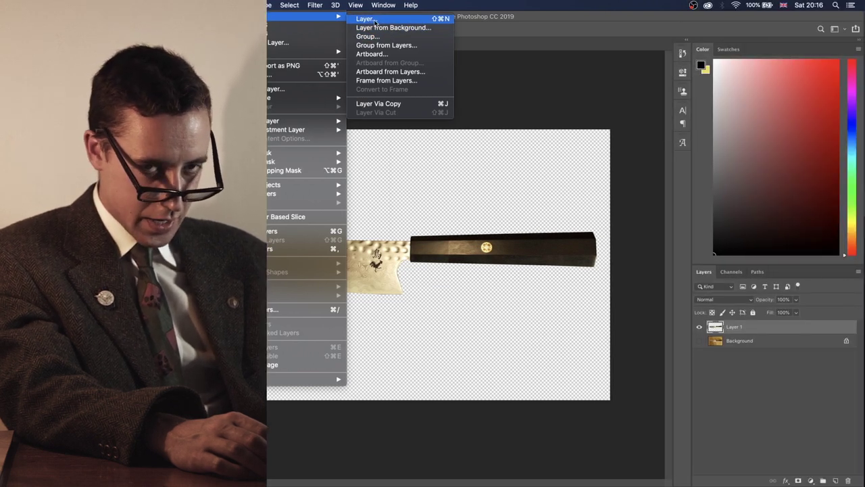
pyautogui.click(374, 21)
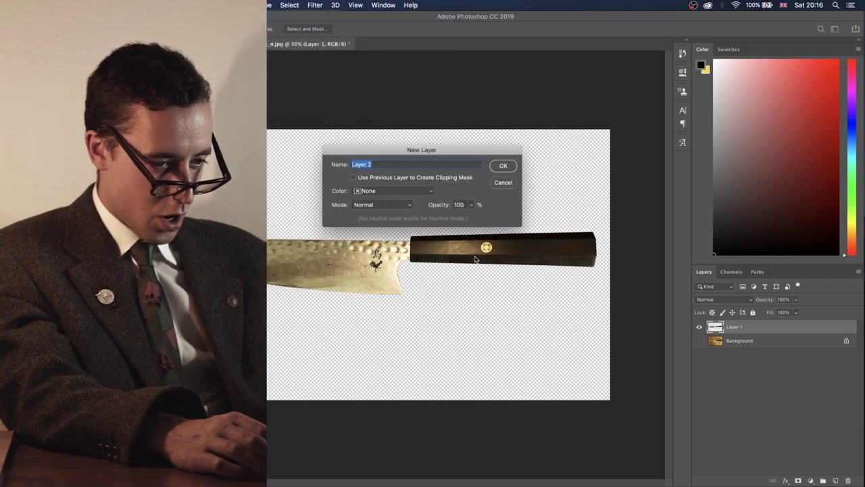
pyautogui.click(502, 167)
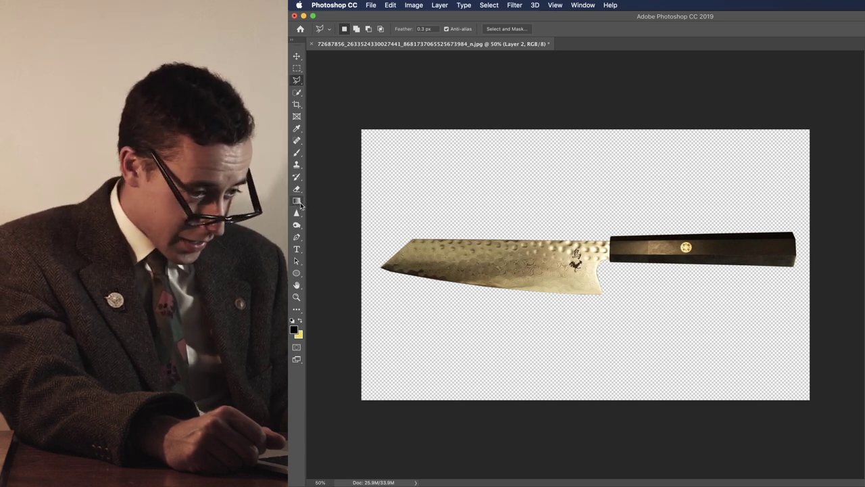
# - Switch to the Paint Bucket Tool and set the foreground colour to white (#ffffff)
pyautogui.click(297, 201)
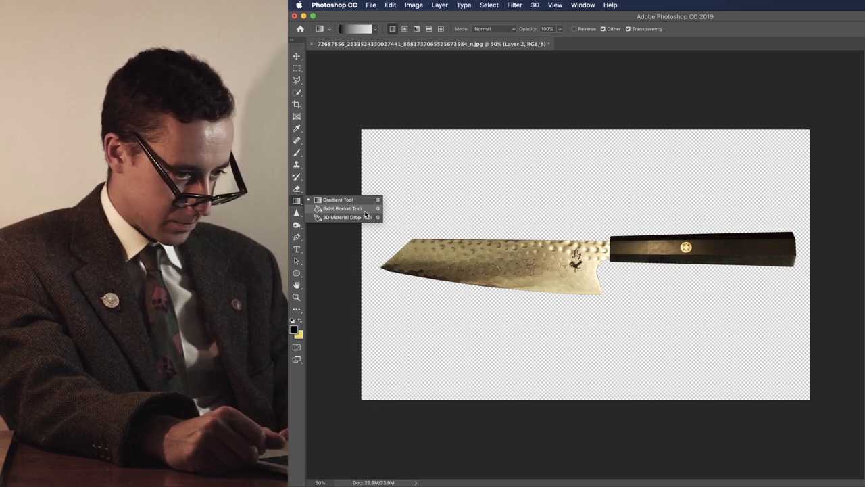
pyautogui.click(365, 213)
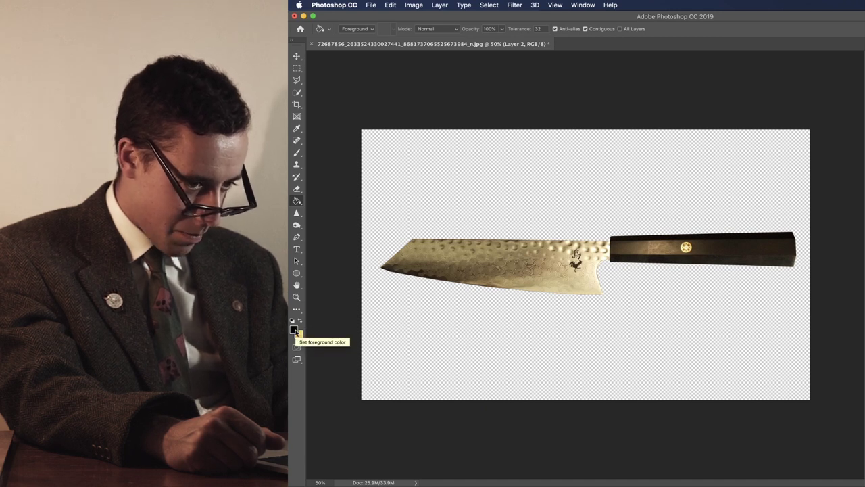
pyautogui.click(293, 330)
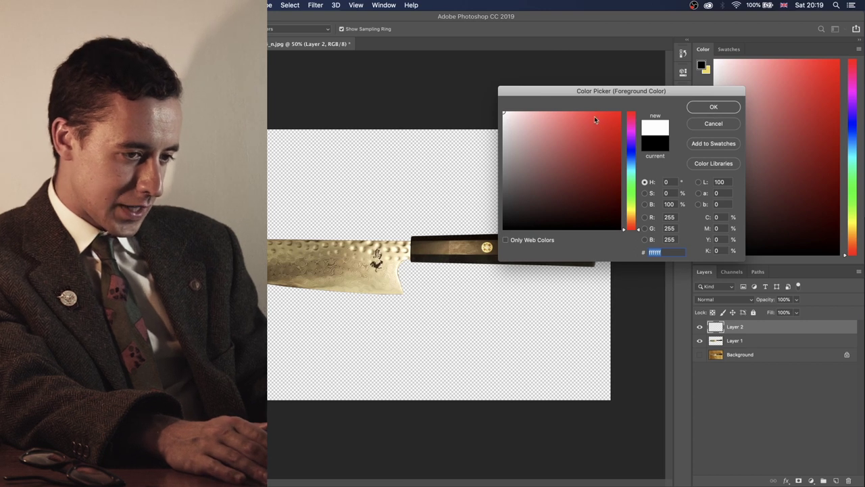
# - Fill Layer 2 with white and move it below the knife layer, Layer 1
pyautogui.click(714, 108)
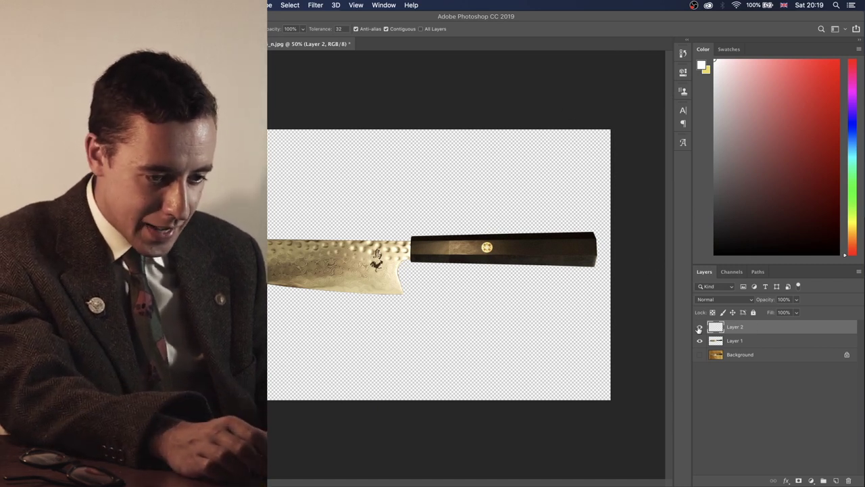
pyautogui.click(394, 177)
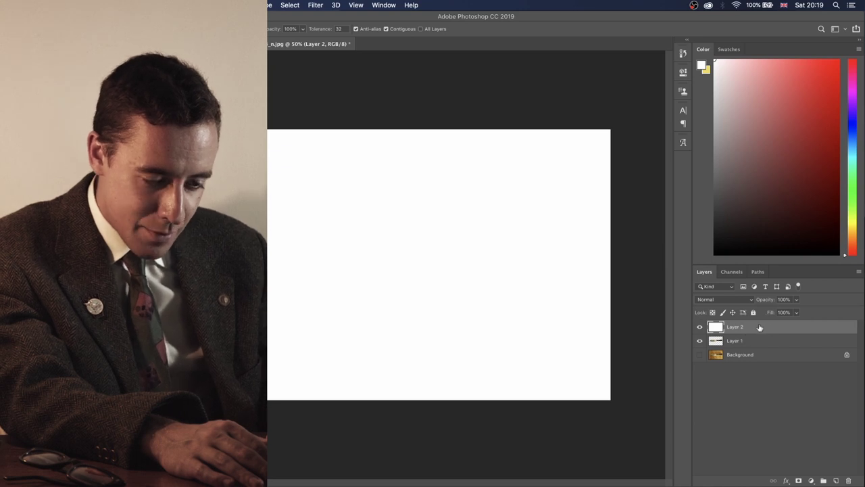
pyautogui.moveTo(759, 328); pyautogui.dragTo(758, 346)
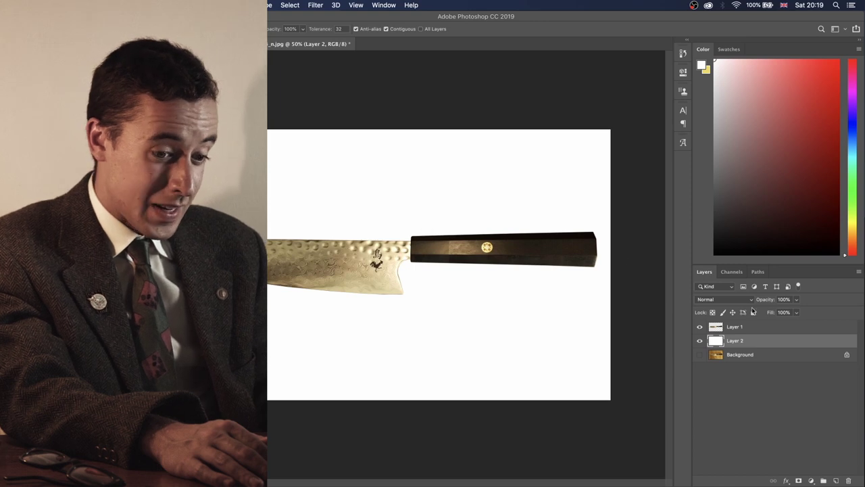
# - Desaturate Layer 1 with Image > Adjustments > Desaturate to make the knife greyscale
pyautogui.click(763, 328)
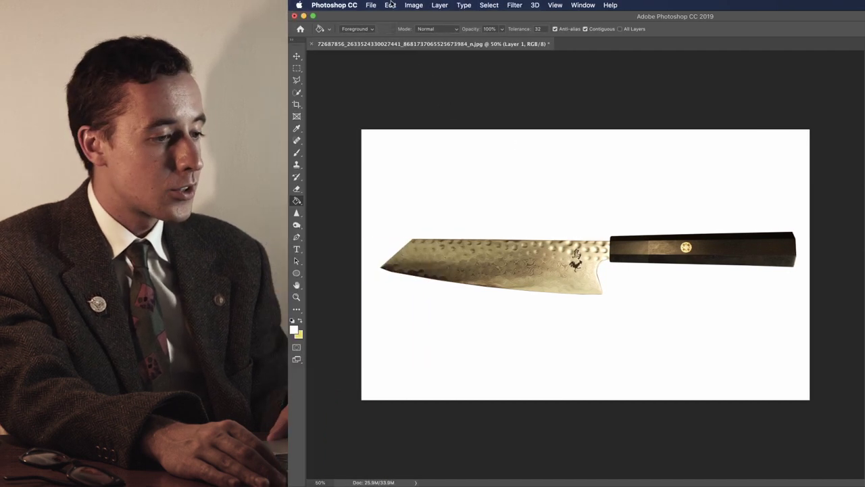
pyautogui.click(210, 6)
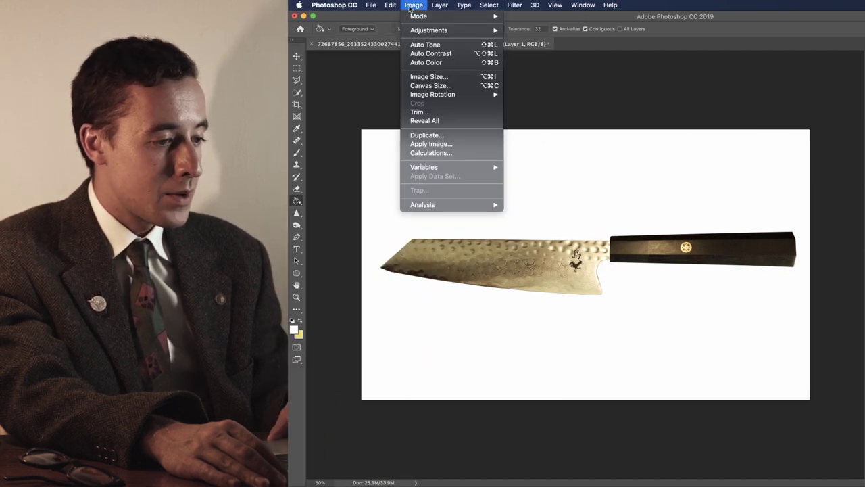
pyautogui.moveTo(433, 31)
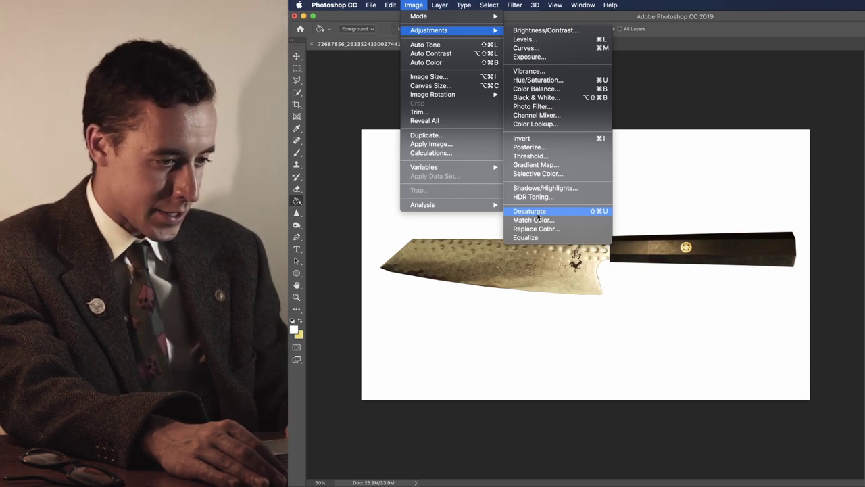
pyautogui.click(537, 214)
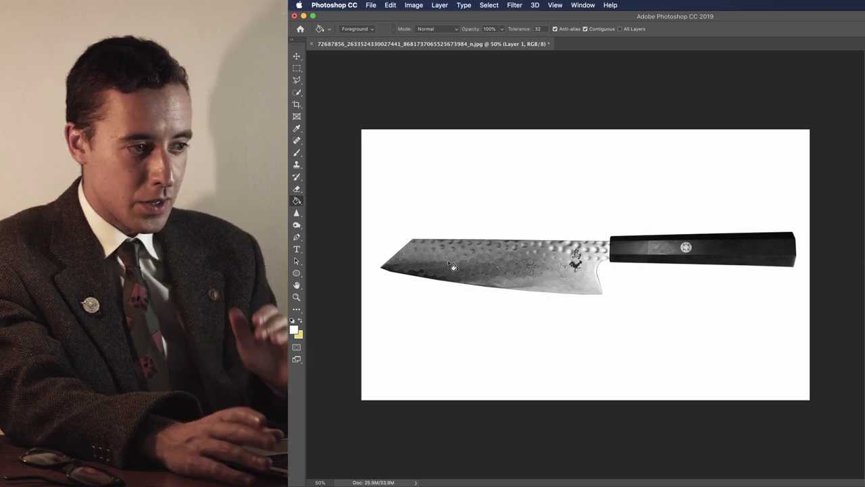
# - Apply Curves to the knife, lifting midtones and highlights with the black point at input 10
pyautogui.click(414, 5)
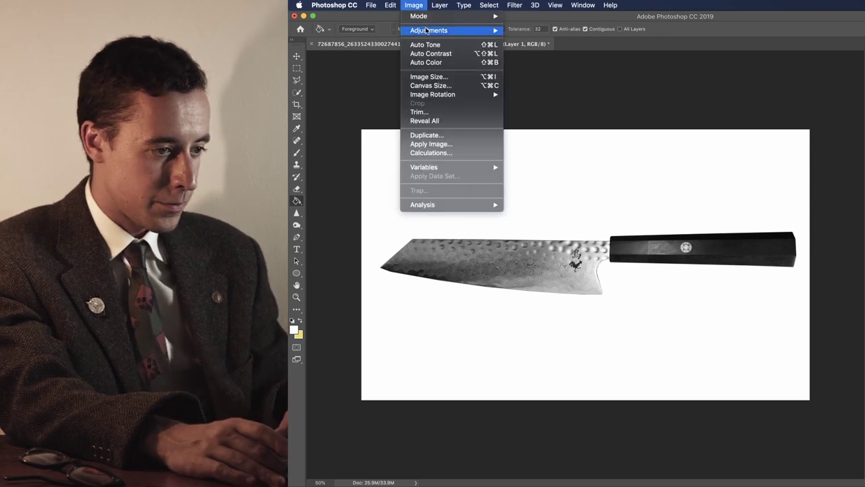
pyautogui.click(524, 48)
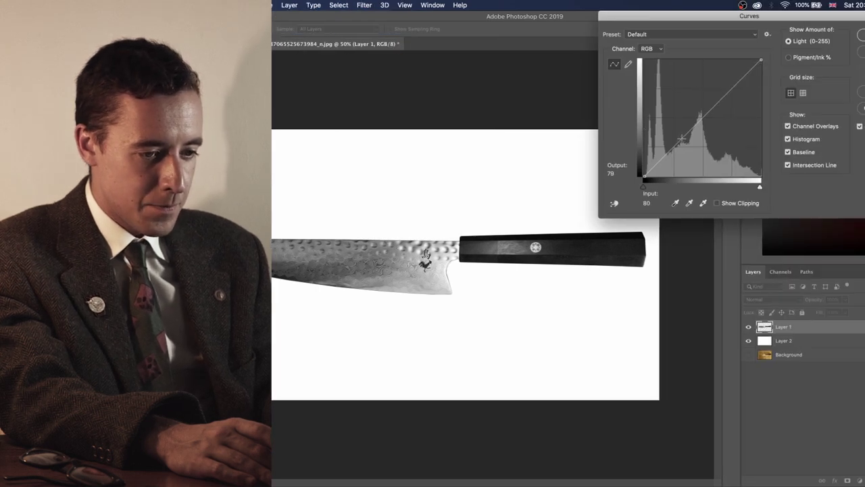
pyautogui.moveTo(681, 140); pyautogui.dragTo(627, 133)
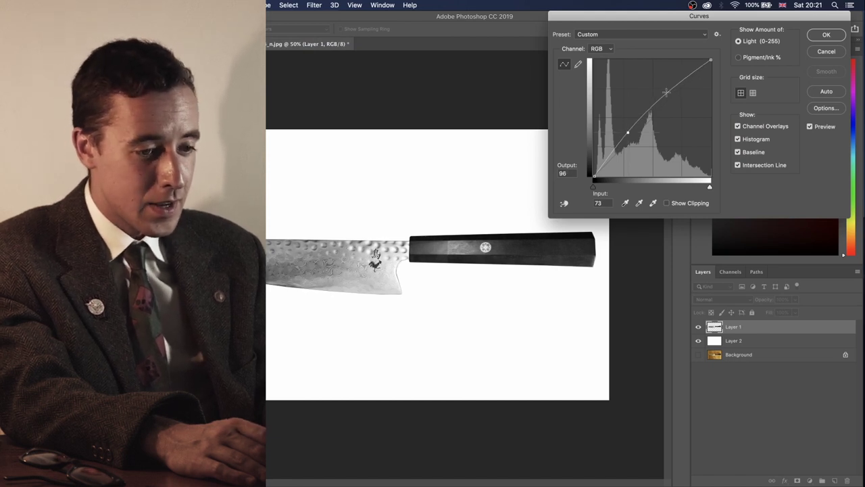
pyautogui.moveTo(665, 92); pyautogui.dragTo(665, 83)
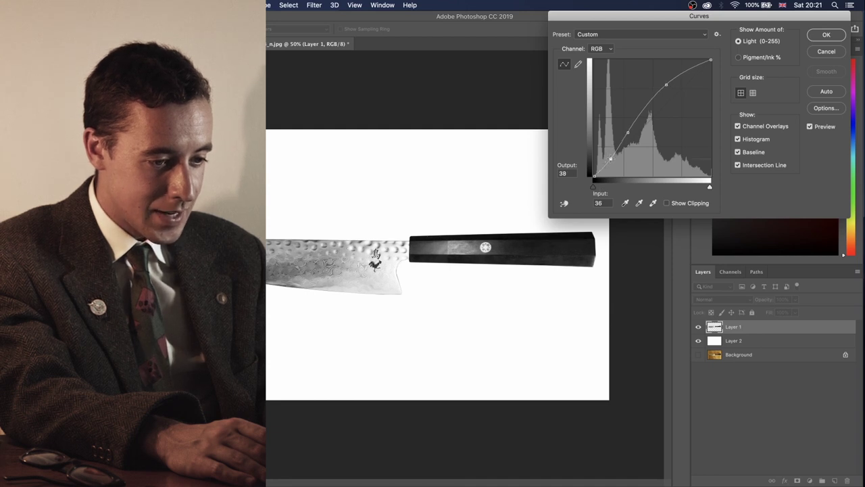
pyautogui.moveTo(610, 158); pyautogui.dragTo(609, 157)
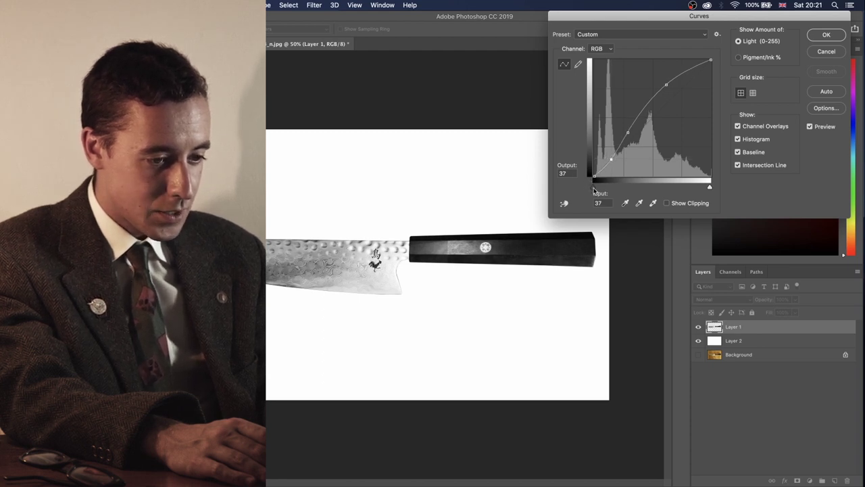
pyautogui.moveTo(598, 190)
pyautogui.mouseDown()
pyautogui.moveTo(588, 188)
pyautogui.moveTo(604, 184)
pyautogui.moveTo(593, 183)
pyautogui.mouseUp()
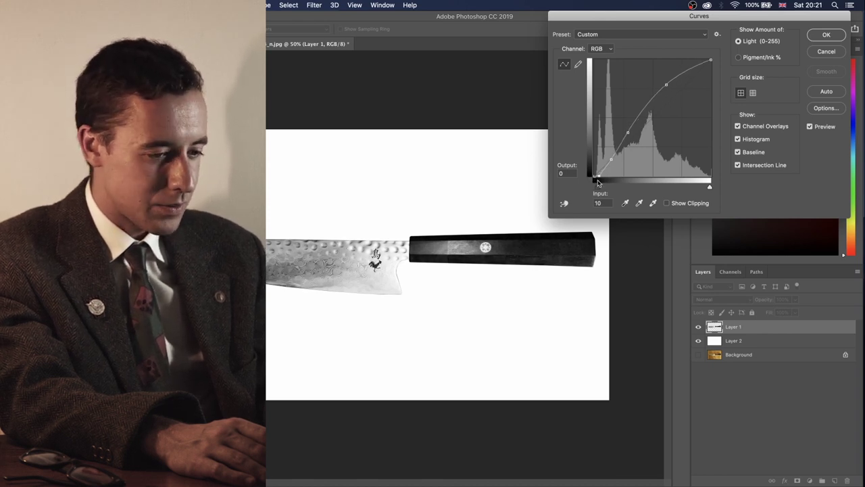
pyautogui.click(598, 182)
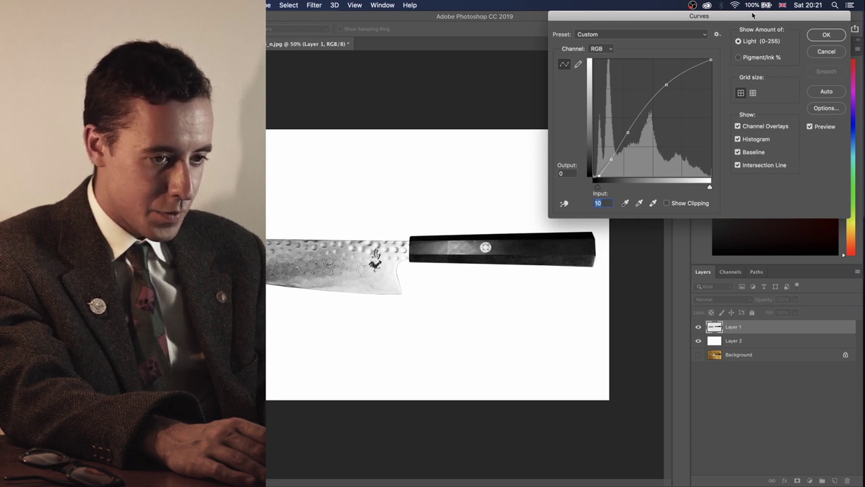
pyautogui.click(811, 127)
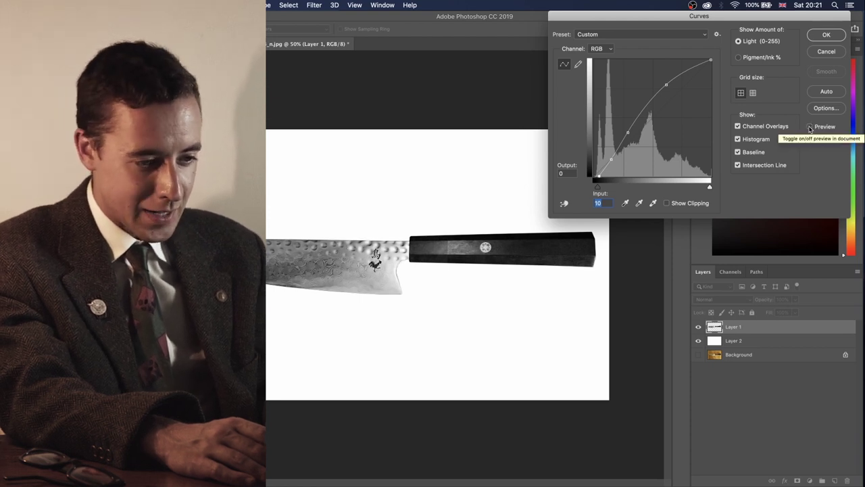
pyautogui.click(811, 127)
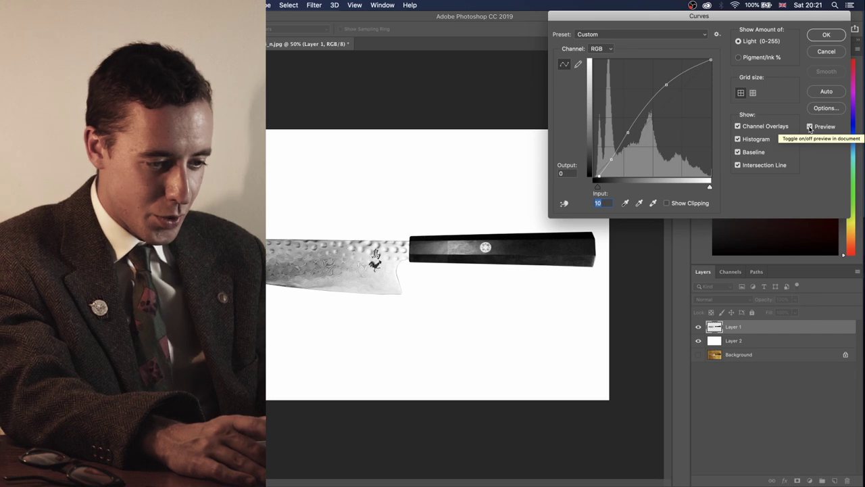
pyautogui.click(824, 35)
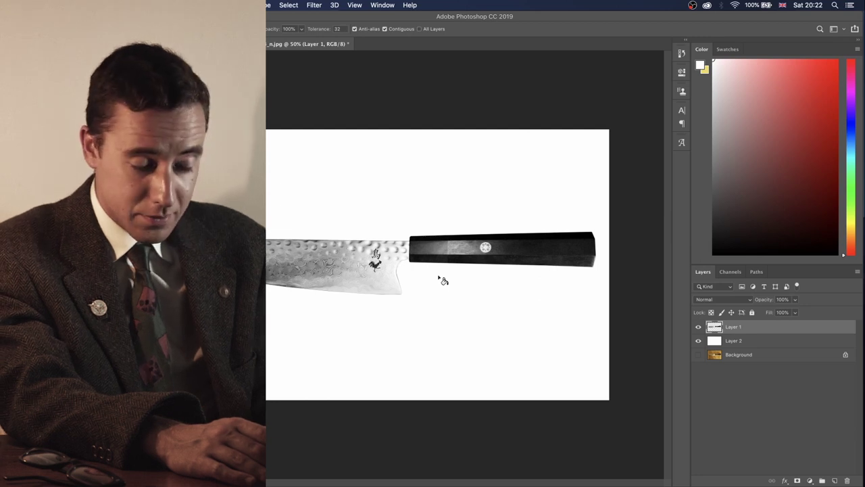
# - Zoom in to inspect the knife detail, then back out to 50%
pyautogui.press('super+equal')
pyautogui.press('super+equal')
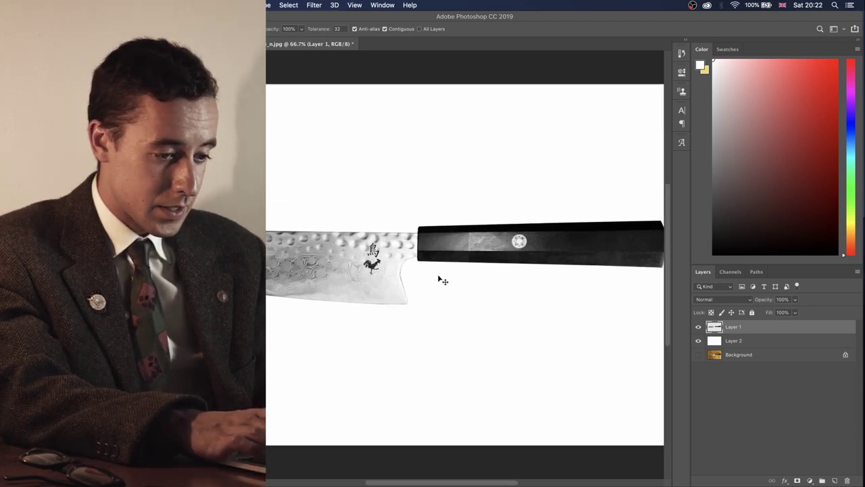
pyautogui.press('super+minus')
pyautogui.press('super+minus')
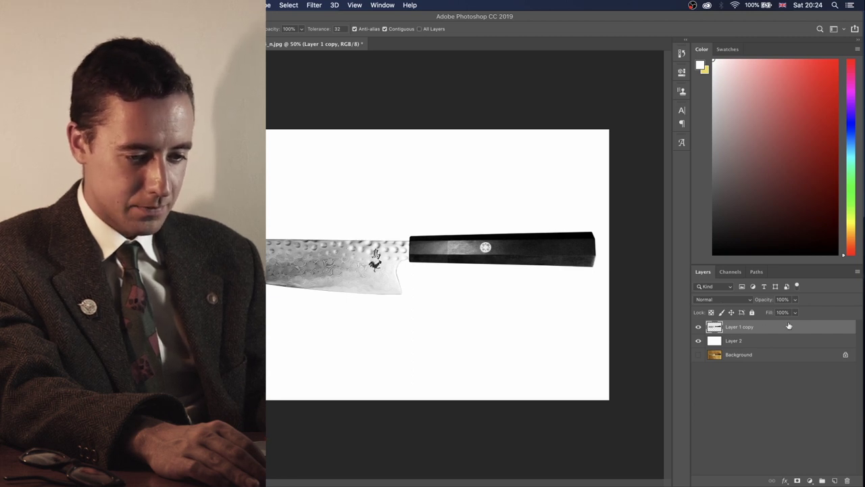
# - Give Layer 1 copy a Drop Shadow with its distance set to 53 px
pyautogui.doubleClick(788, 325)
pyautogui.moveTo(733, 260); pyautogui.dragTo(679, 38)
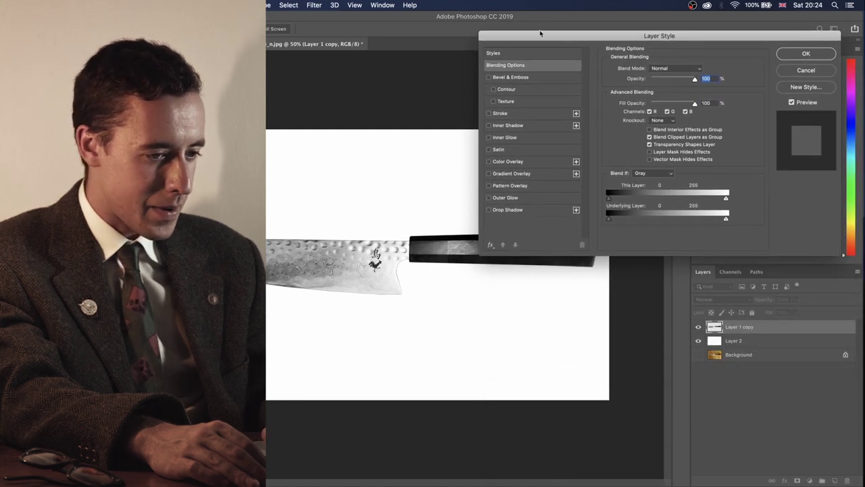
pyautogui.click(490, 211)
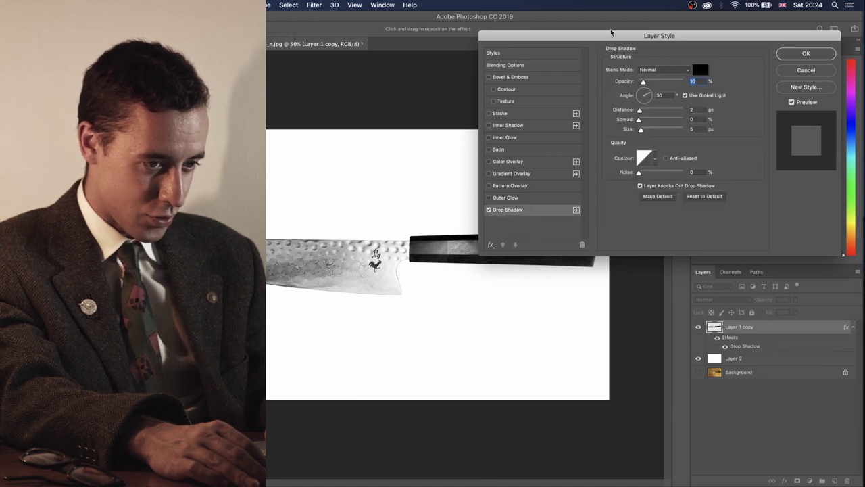
pyautogui.moveTo(629, 39); pyautogui.dragTo(613, 18)
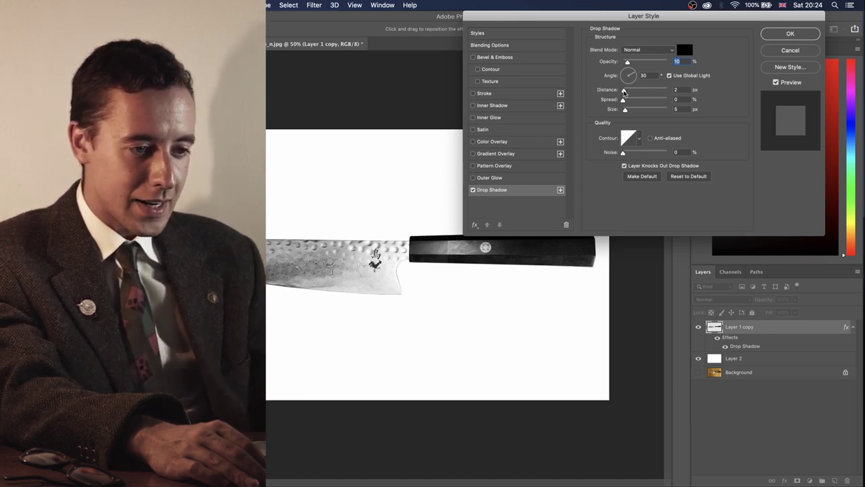
pyautogui.moveTo(625, 92); pyautogui.dragTo(646, 90)
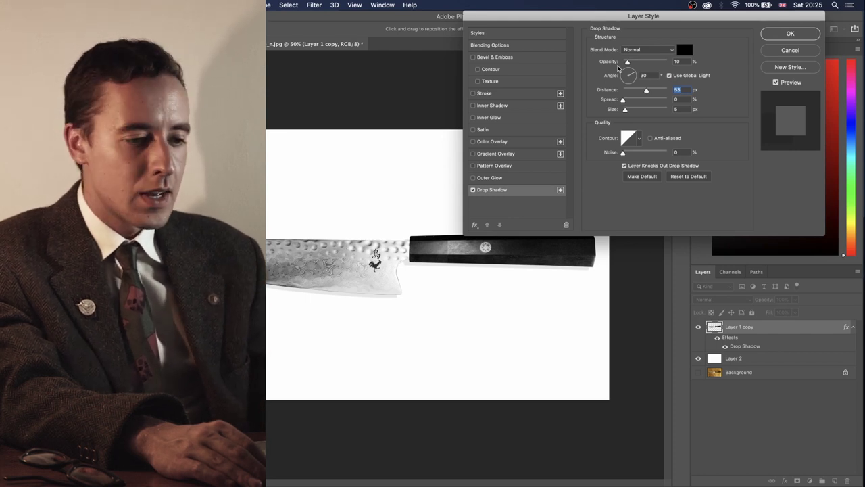
# - Set the drop shadow to 50% opacity and 24 px size
pyautogui.moveTo(627, 61); pyautogui.dragTo(646, 64)
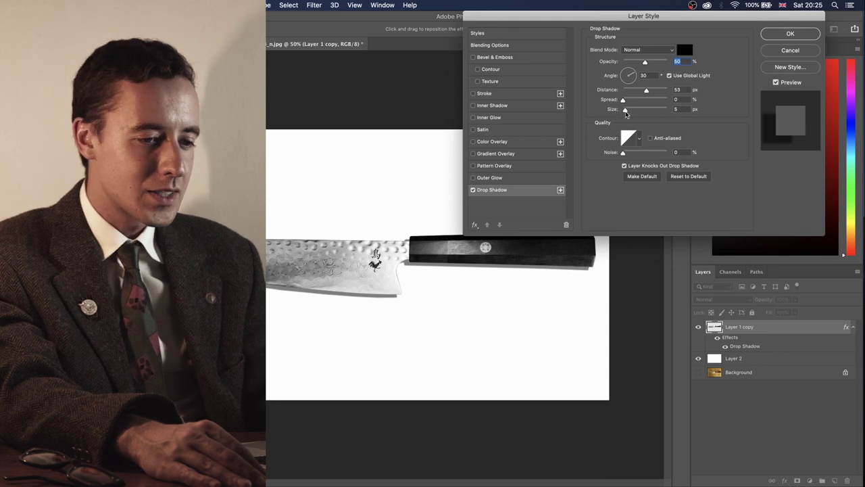
pyautogui.click(627, 112)
pyautogui.moveTo(626, 113); pyautogui.dragTo(629, 113)
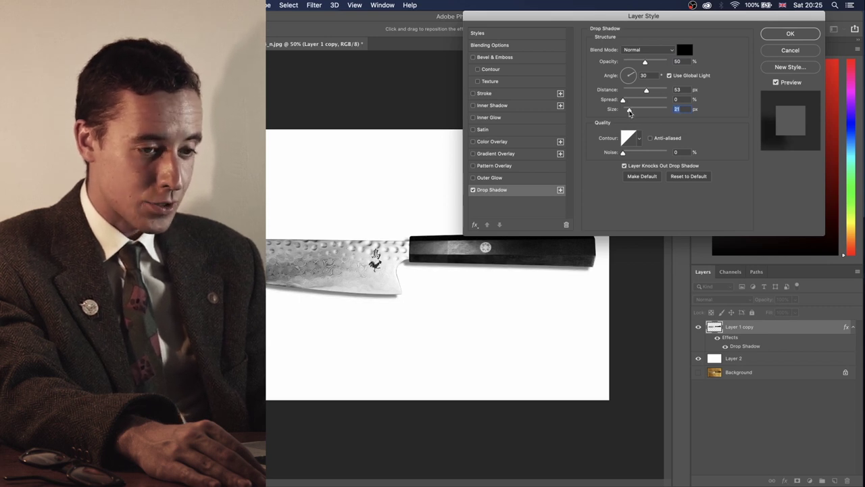
pyautogui.moveTo(629, 113); pyautogui.dragTo(630, 113)
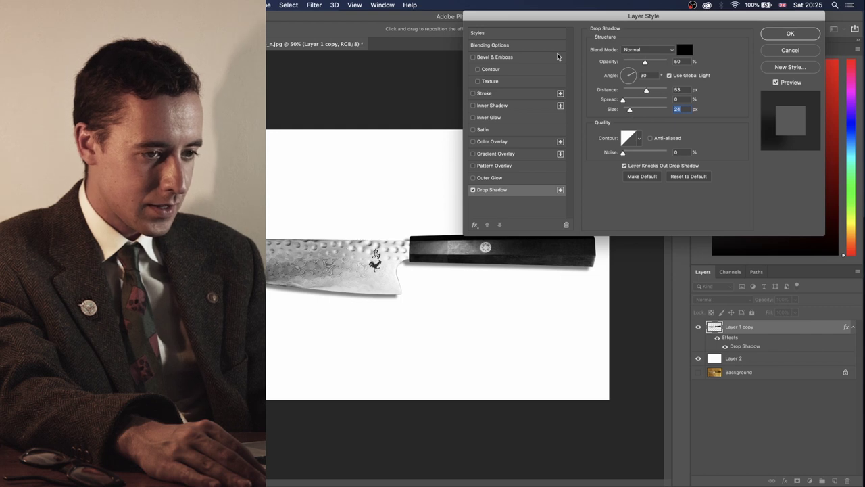
pyautogui.moveTo(556, 16); pyautogui.dragTo(566, 32)
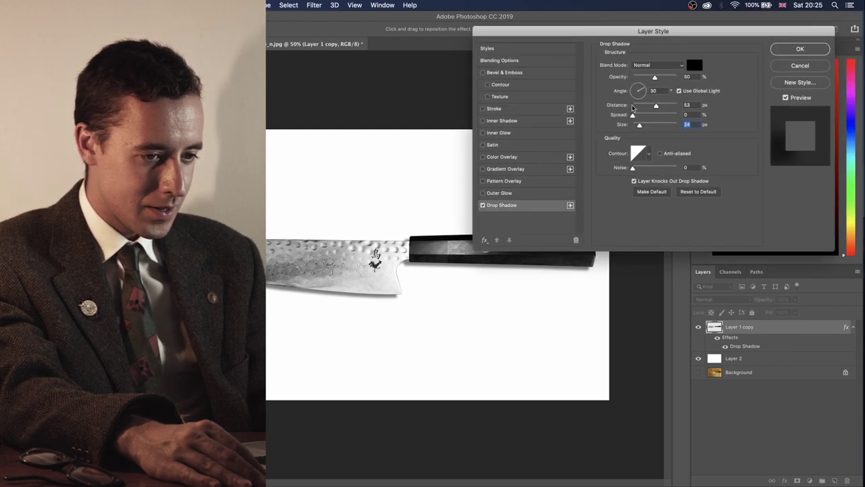
# - Adjust the drop shadow to a 38° angle and 51 px distance, then confirm with OK
pyautogui.moveTo(656, 108); pyautogui.dragTo(655, 109)
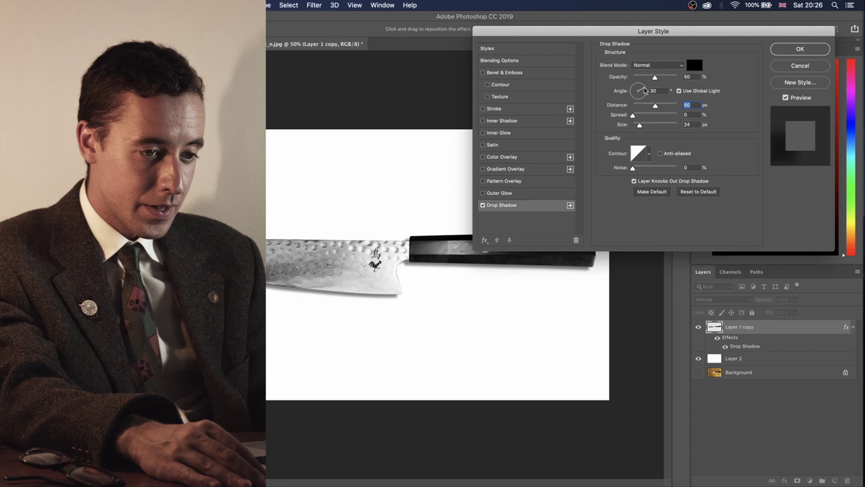
pyautogui.moveTo(644, 90)
pyautogui.mouseDown()
pyautogui.moveTo(635, 87)
pyautogui.moveTo(637, 105)
pyautogui.moveTo(643, 87)
pyautogui.mouseUp()
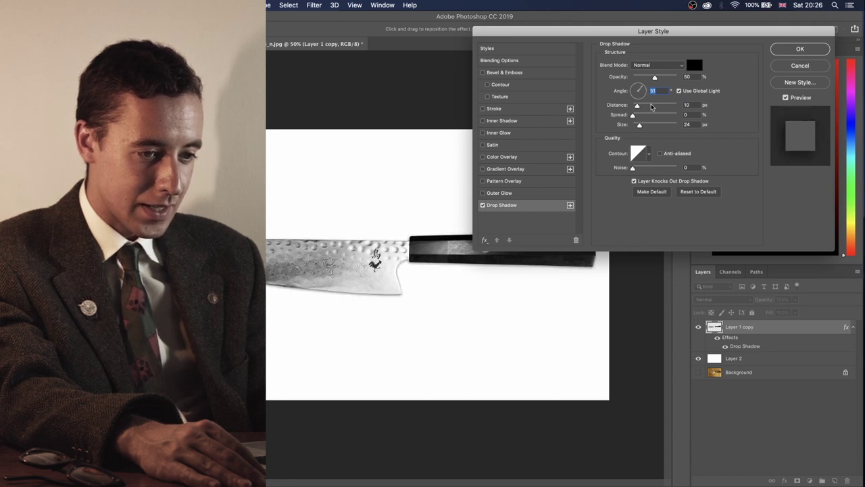
pyautogui.click(651, 106)
pyautogui.click(635, 90)
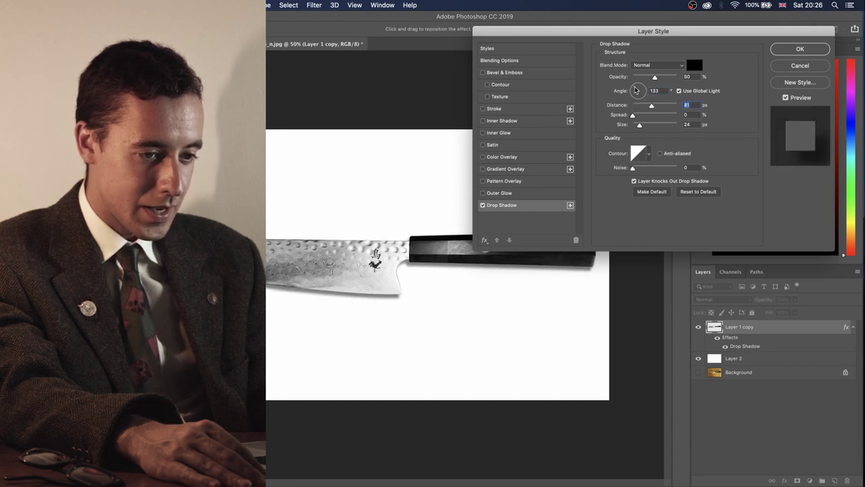
pyautogui.moveTo(635, 90)
pyautogui.mouseDown()
pyautogui.moveTo(642, 98)
pyautogui.moveTo(634, 95)
pyautogui.moveTo(645, 90)
pyautogui.mouseUp()
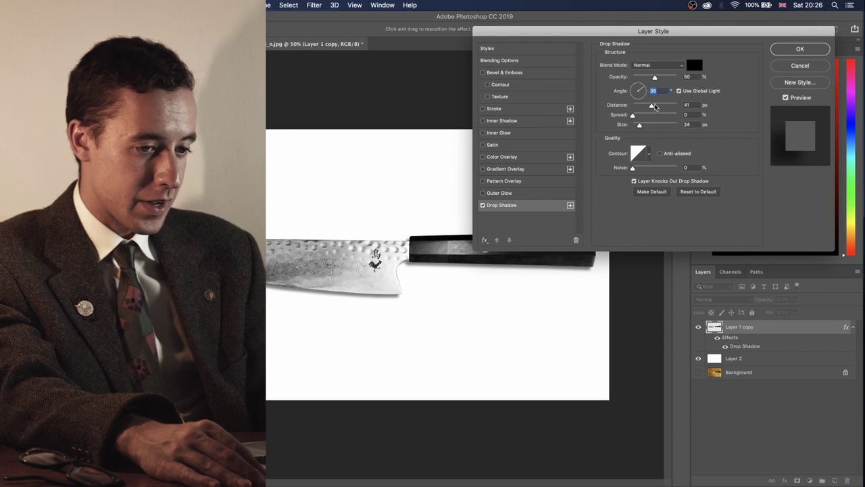
pyautogui.moveTo(652, 106); pyautogui.dragTo(656, 106)
pyautogui.click(801, 49)
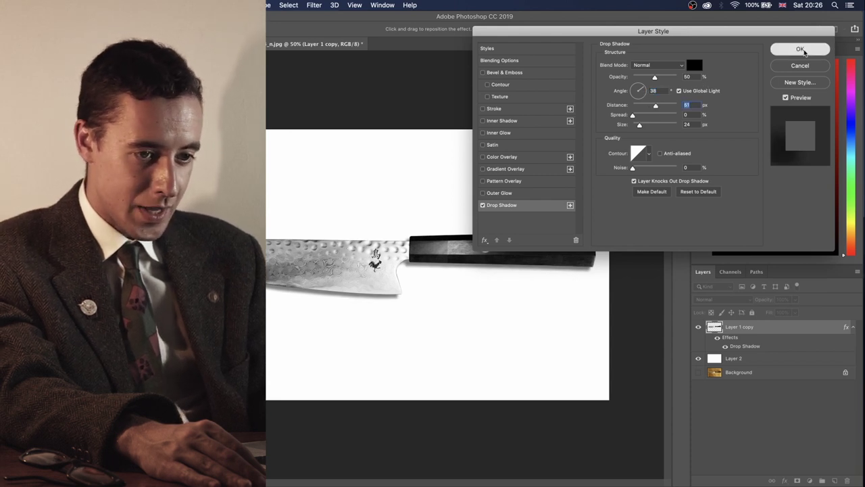